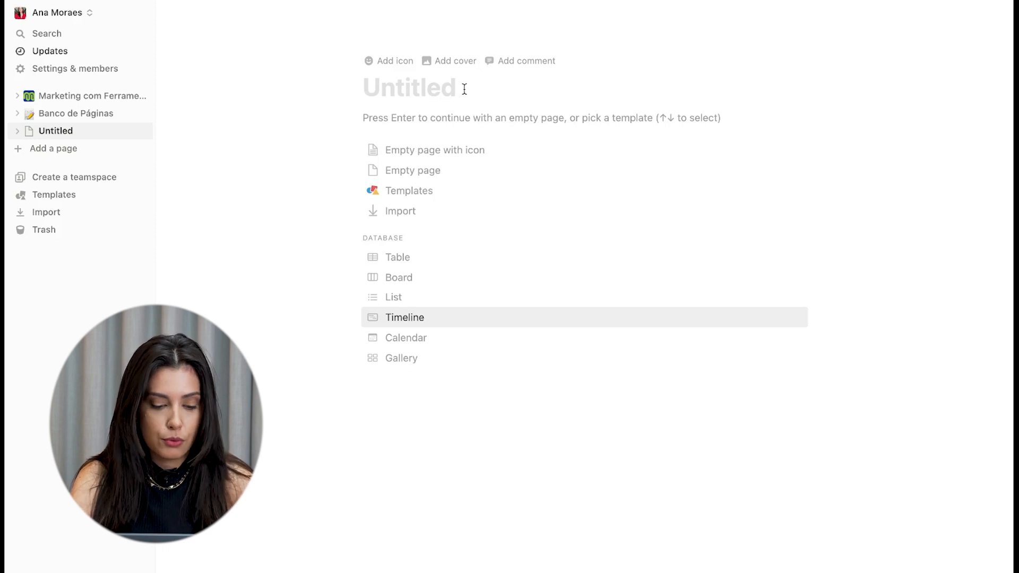
Title the new page "Gestor de Tarefas" and give it the green check mark icon.
text(Gesto)
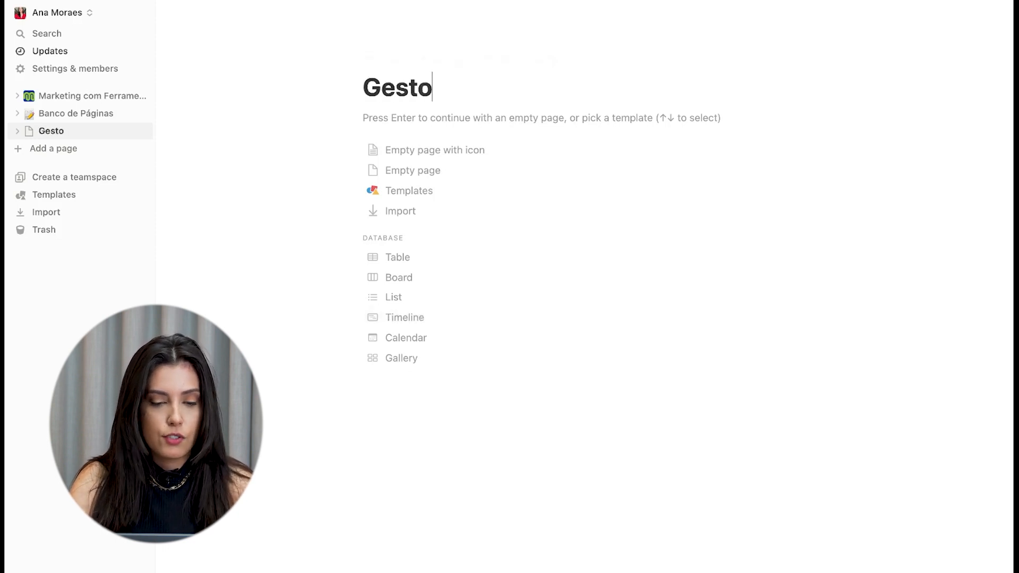
text(r de Tarefas)
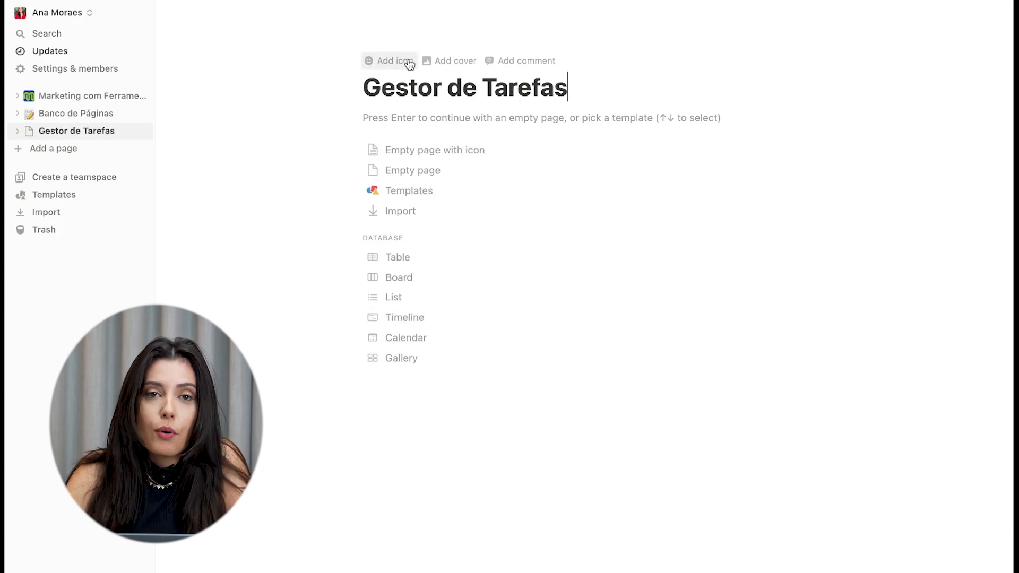
click(403, 63)
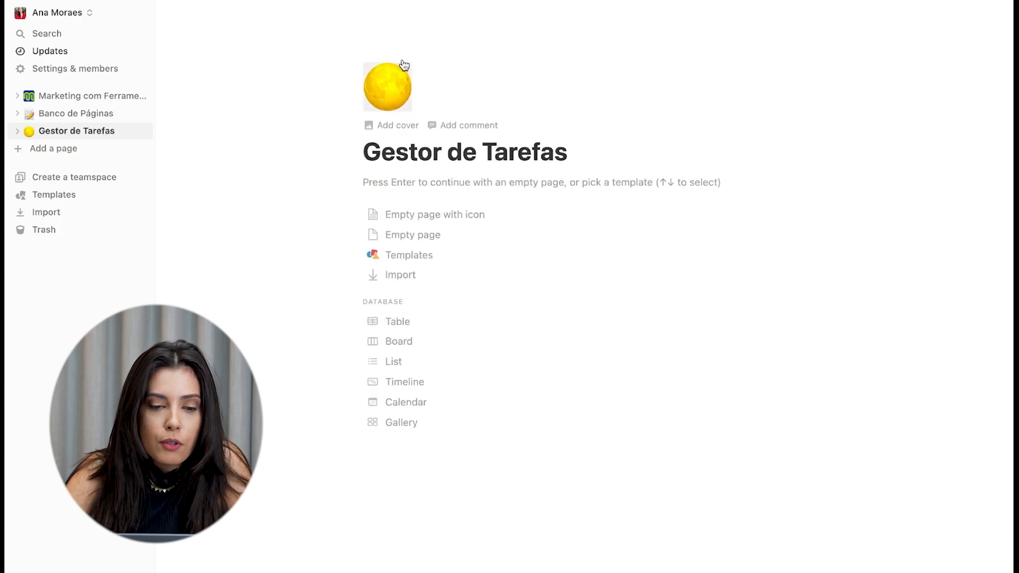
click(386, 92)
click(276, 203)
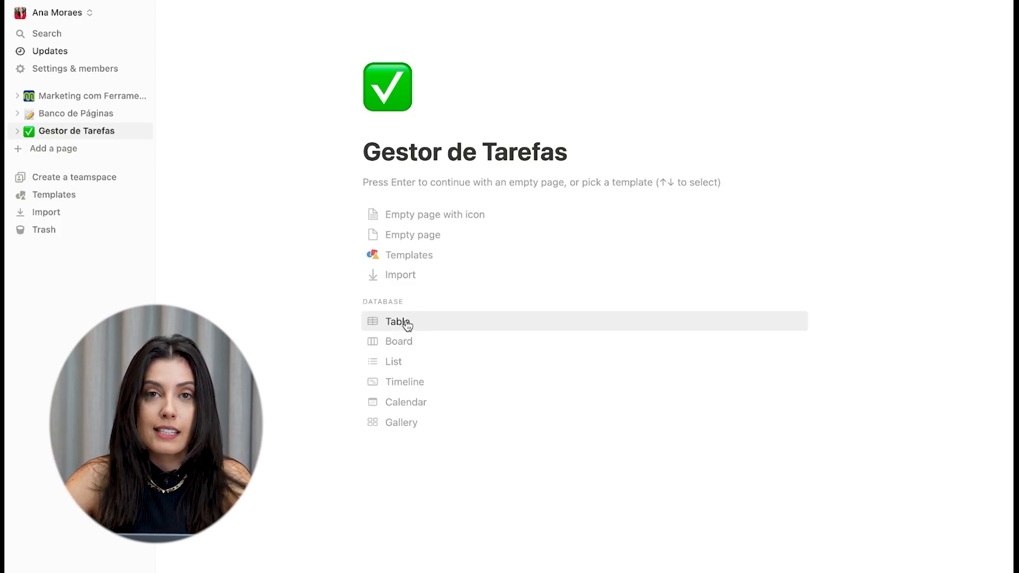
Turn the page into a table view backed by a new database.
click(406, 325)
click(862, 313)
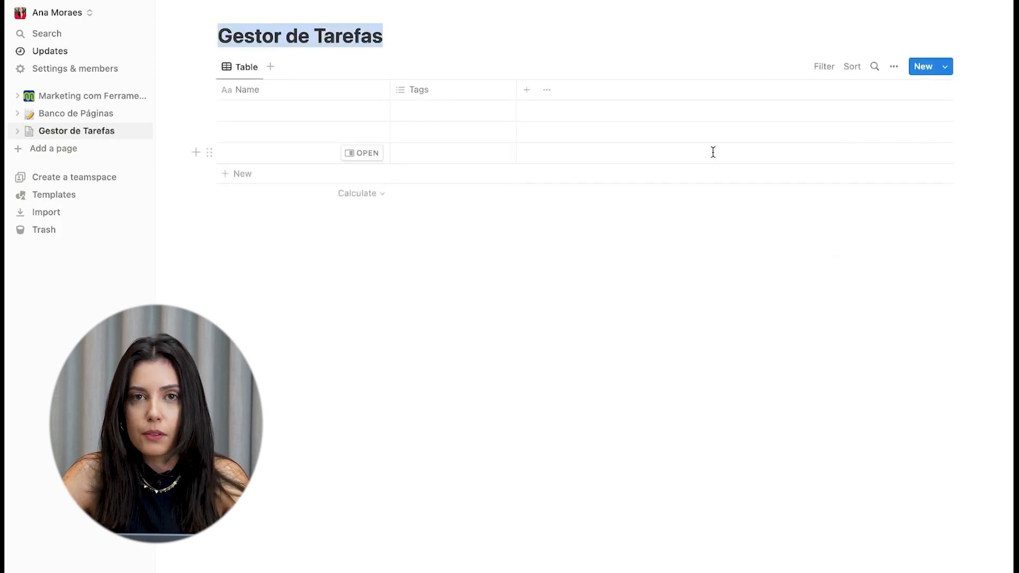
click(288, 98)
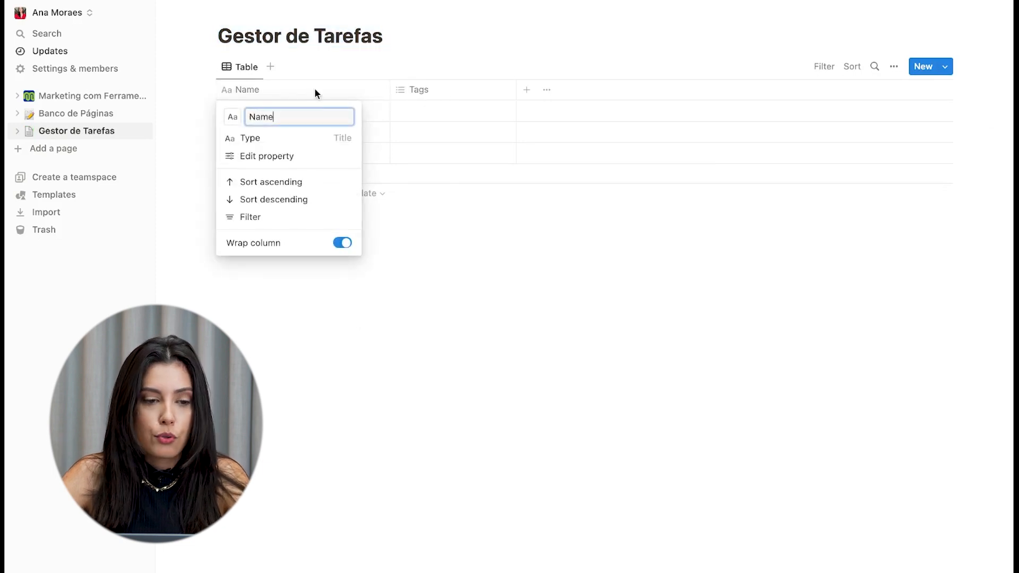
click(405, 40)
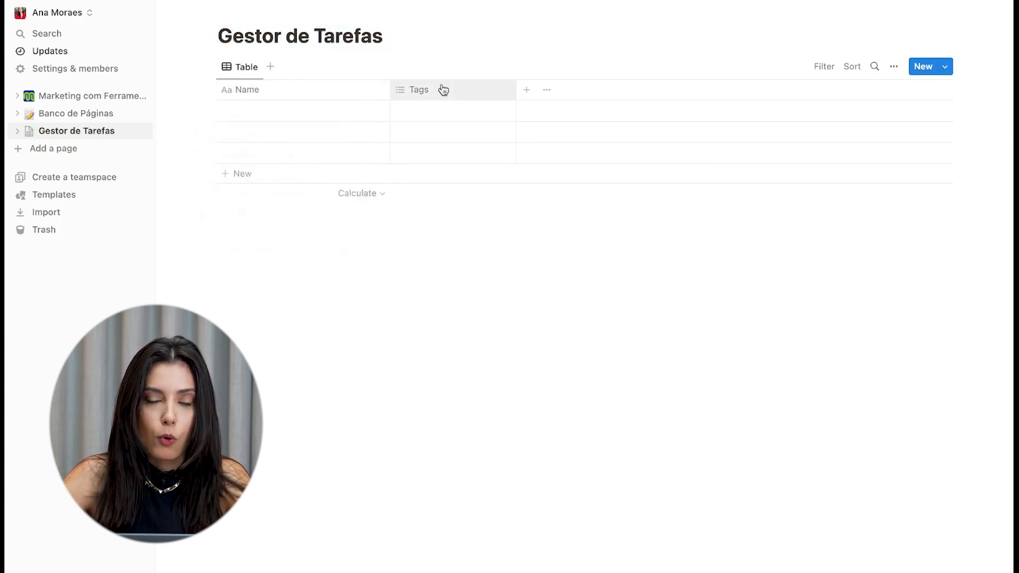
Rename the table's Name column as "Nome da Tarefa".
click(297, 95)
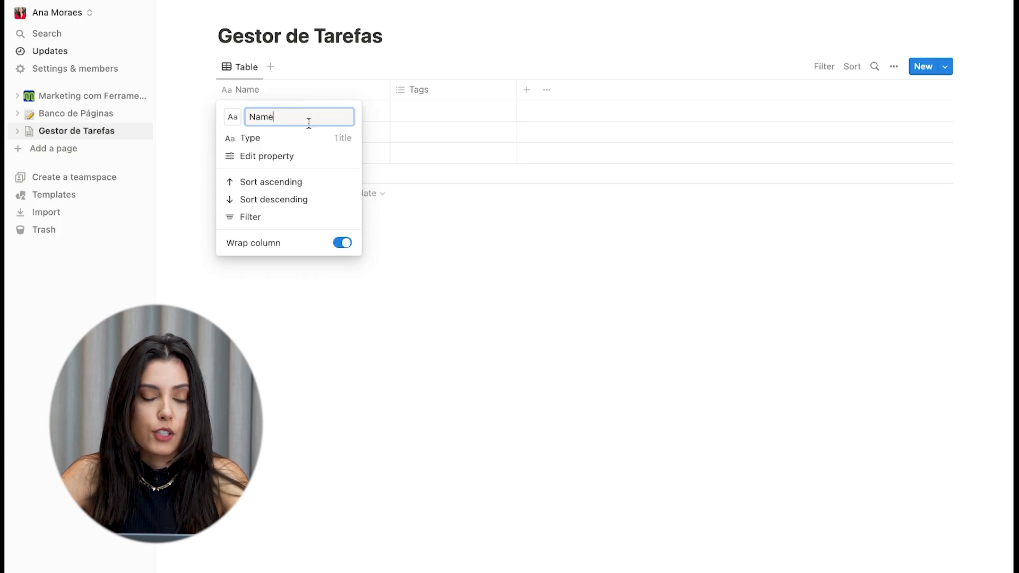
double_click(305, 117)
text(Nome da Teraf)
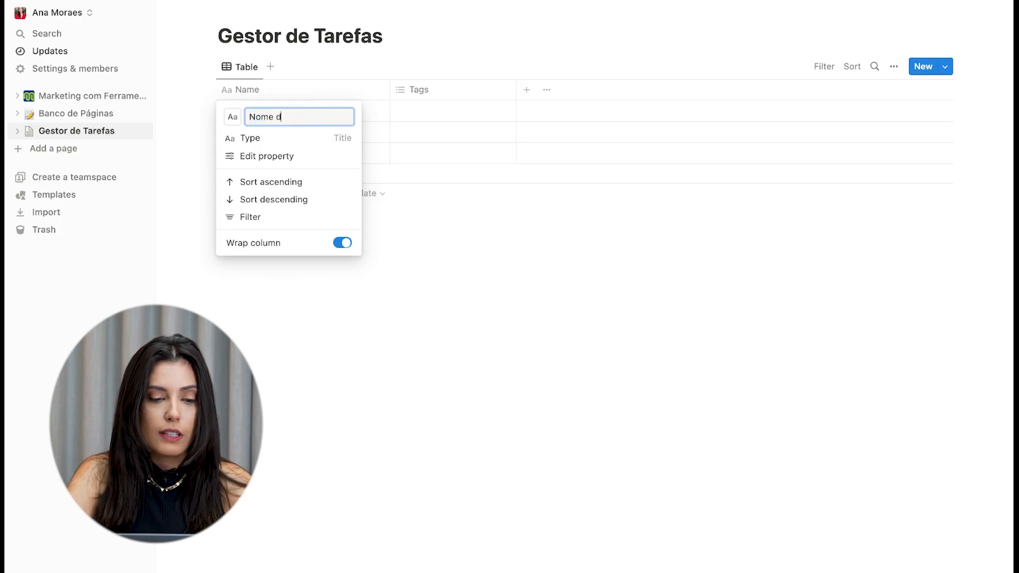
key(BackSpace)
key(BackSpace)
key(BackSpace)
text(arefa)
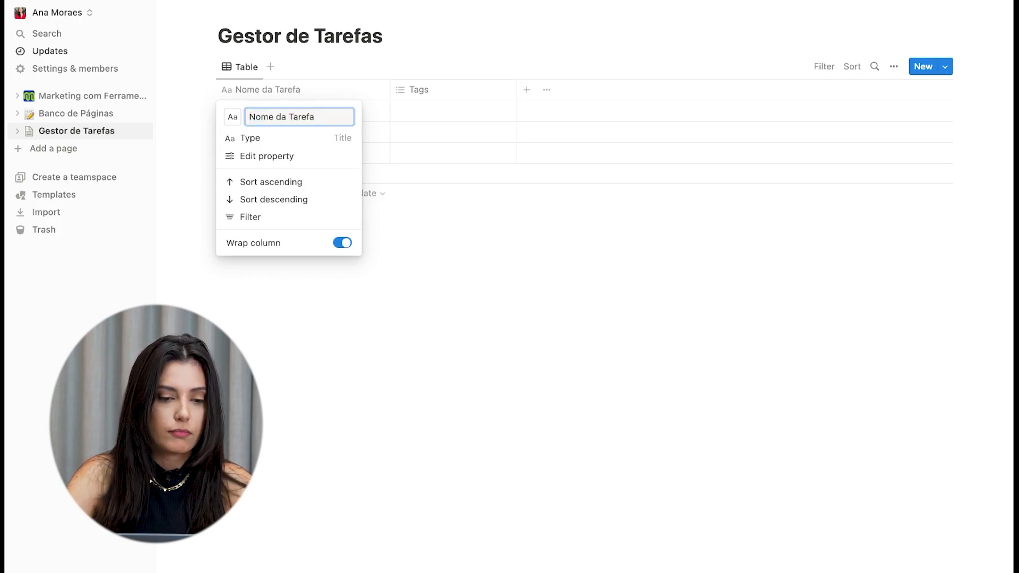
click(429, 58)
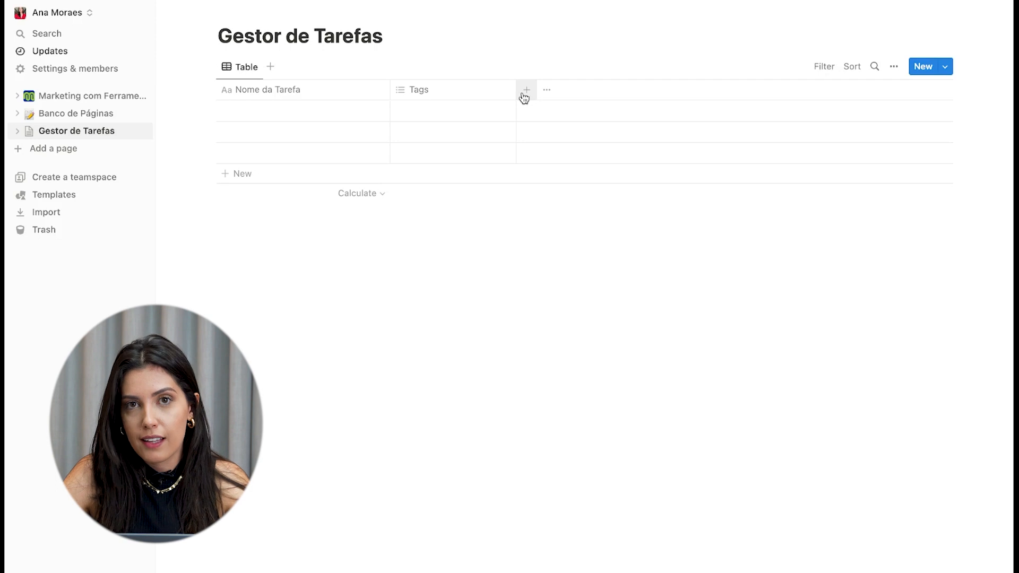
Add a Status property to the table and rename its "Not started" option as "Iniciar".
click(525, 95)
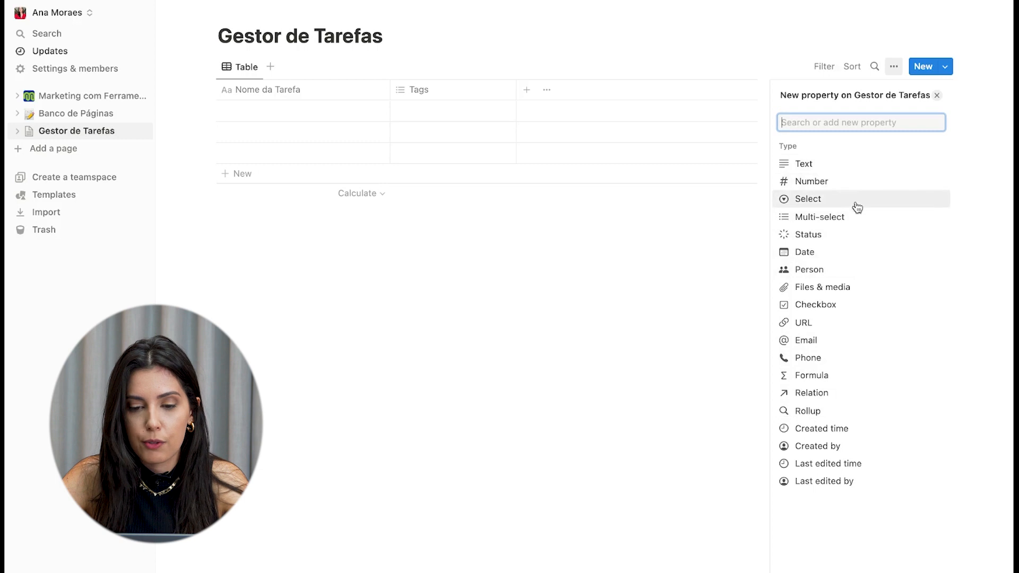
click(847, 239)
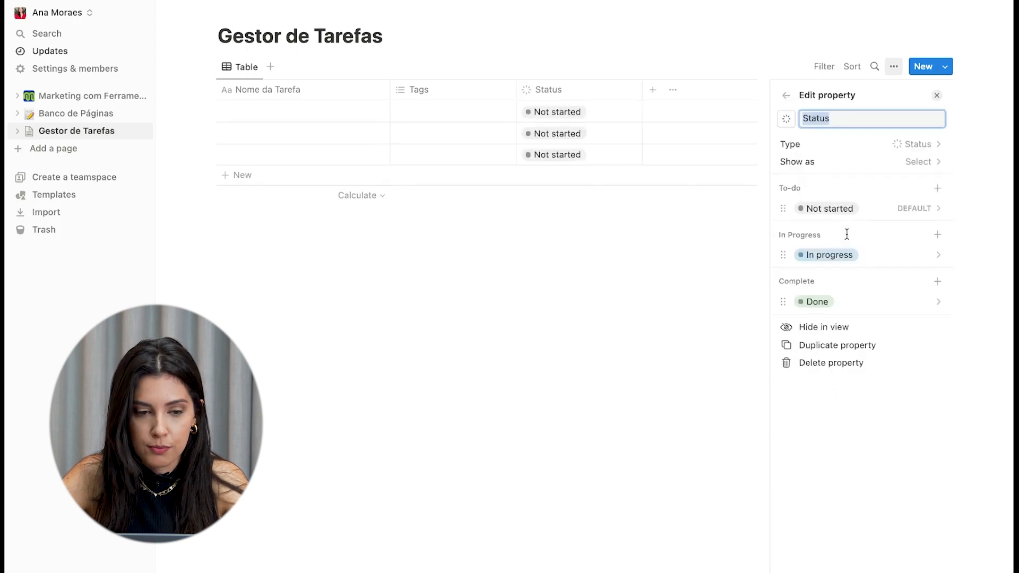
click(824, 212)
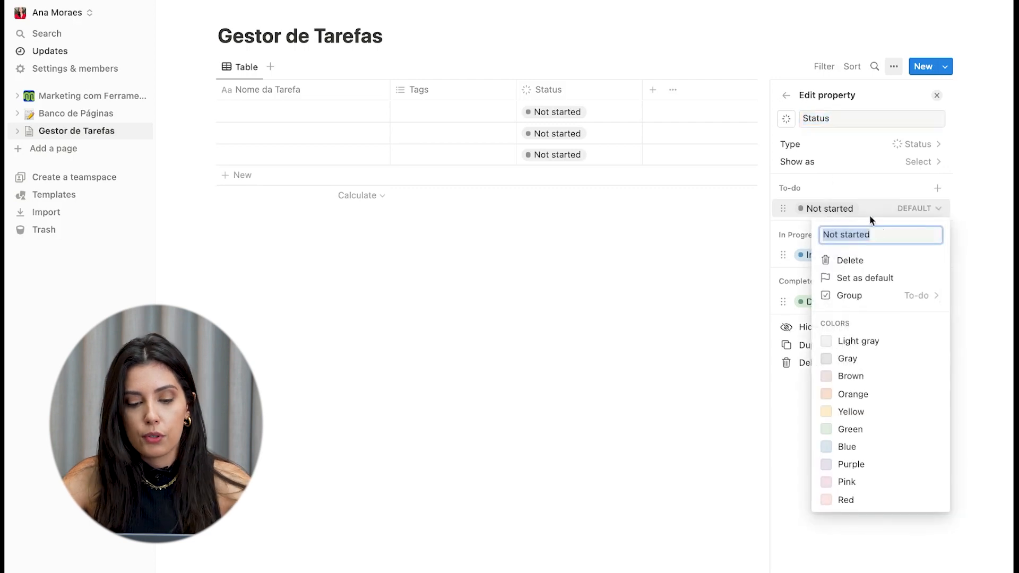
text(Iniciar)
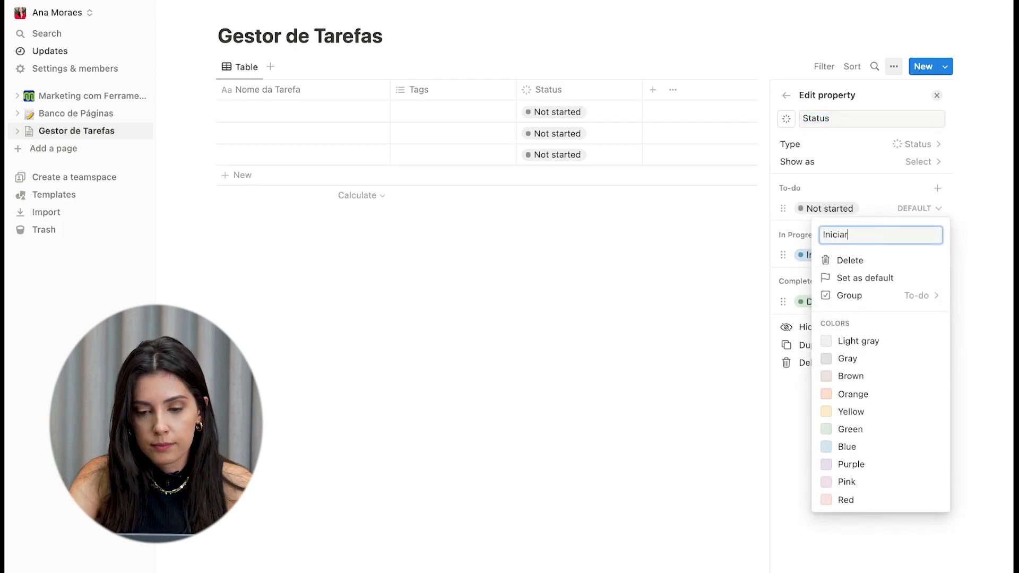
key(Return)
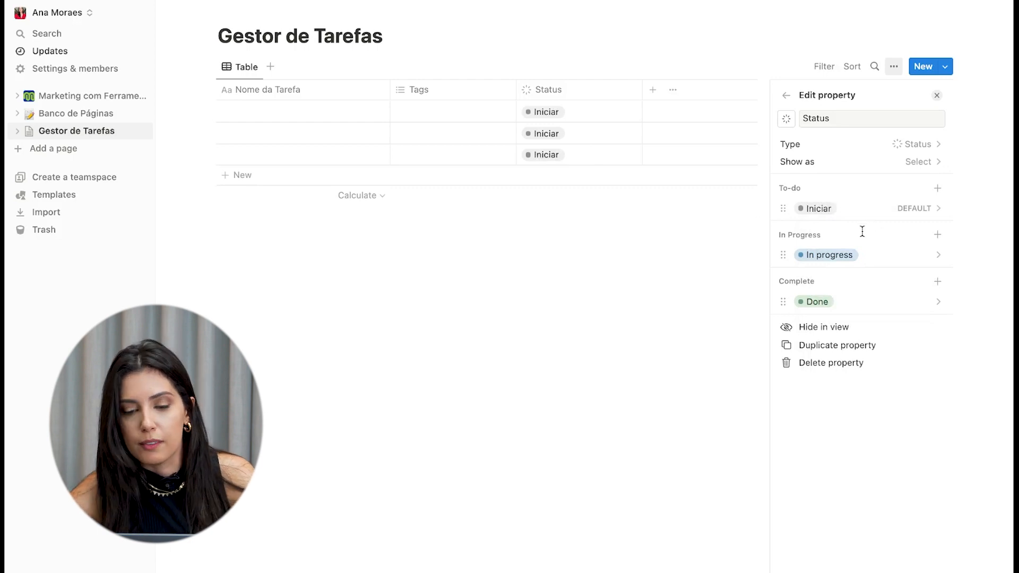
Rename the Status property's "In progress" option as "Em andamento".
click(841, 261)
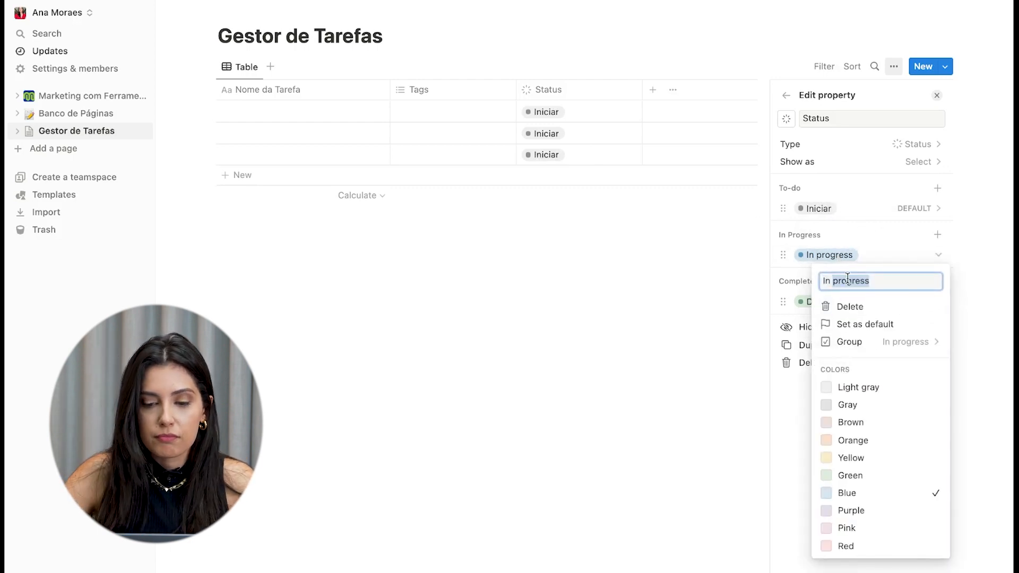
text(Ema ndam)
key(BackSpace)
key(BackSpace)
key(BackSpace)
key(BackSpace)
key(BackSpace)
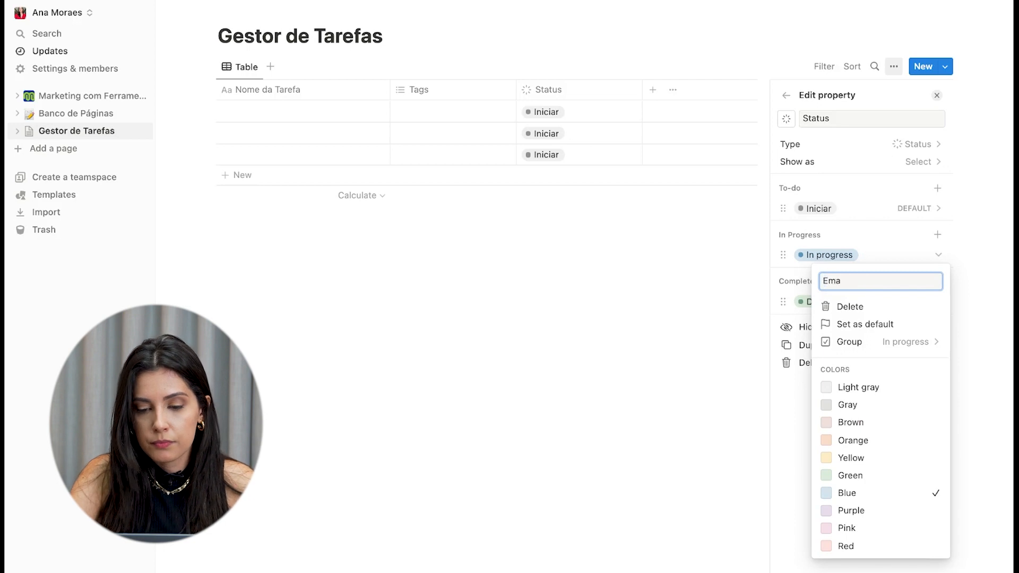
text(andamento)
key(Return)
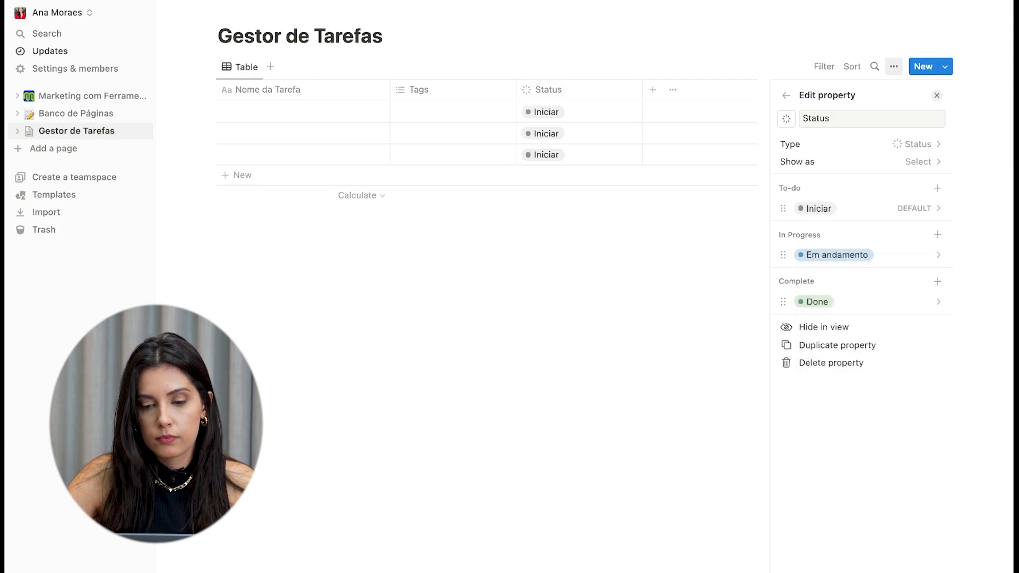
Rename the "Done" status option as "Concluído" and move the Status column ahead of Tags.
click(822, 302)
text(Concluído)
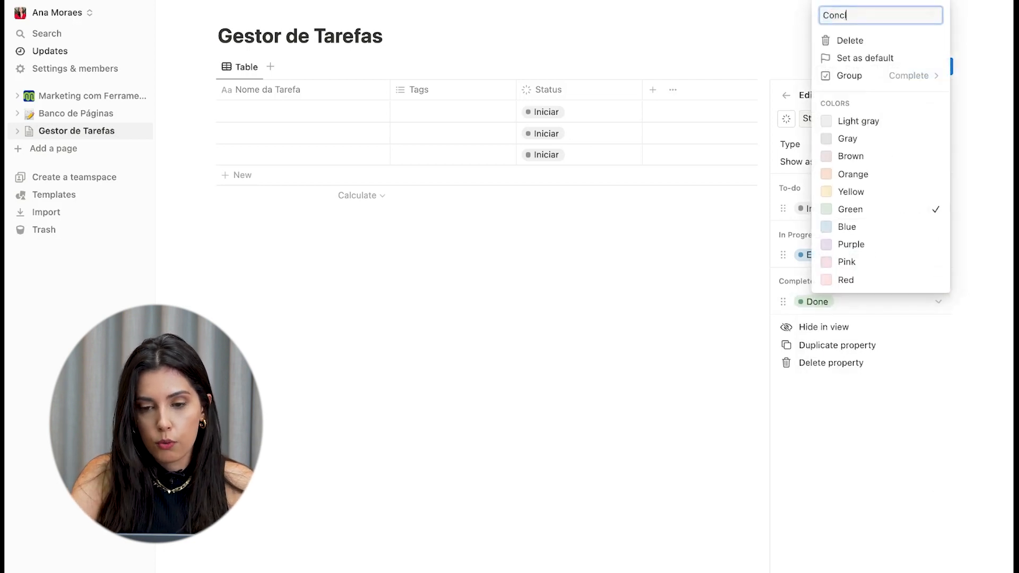
key(Return)
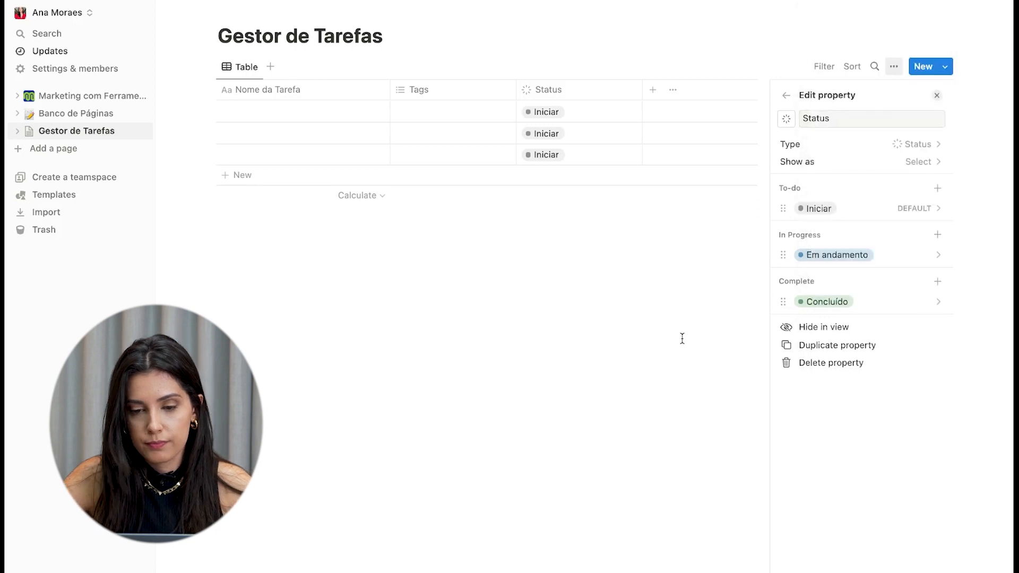
click(718, 249)
drag(548, 93, 454, 92)
Add a Date property to the table and name it "Prazo".
click(652, 91)
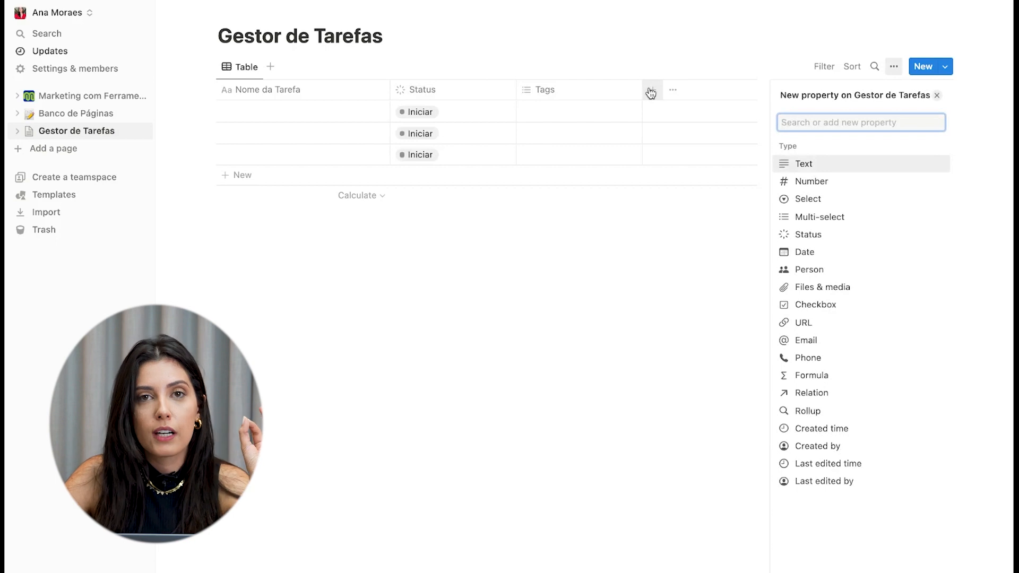
click(820, 255)
text(Prza)
key(BackSpace)
key(BackSpace)
text(azo)
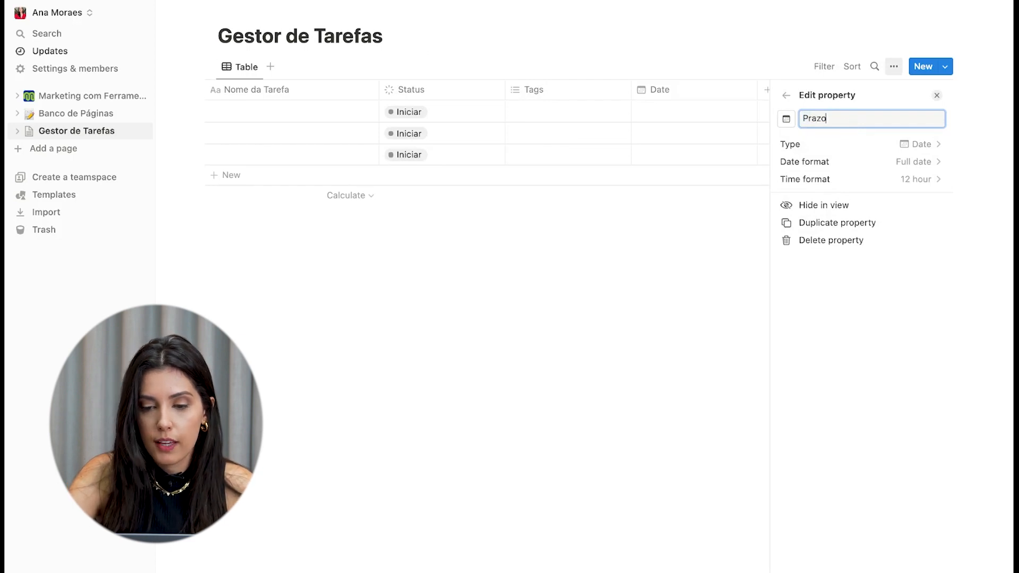
Set the Prazo property's date format to Day/Month/Year and its time format to 24 hour.
click(893, 169)
click(875, 219)
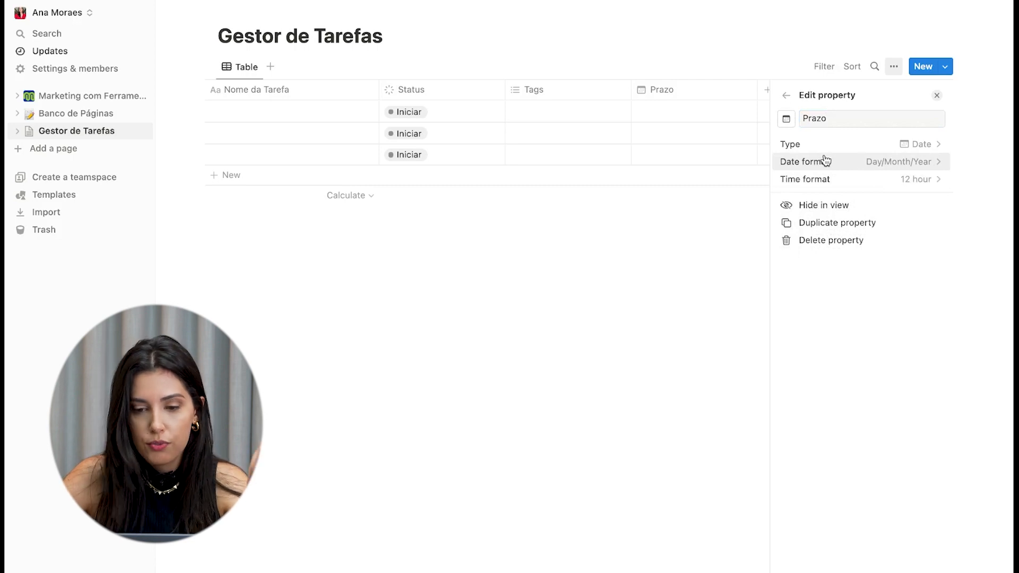
click(861, 182)
click(822, 219)
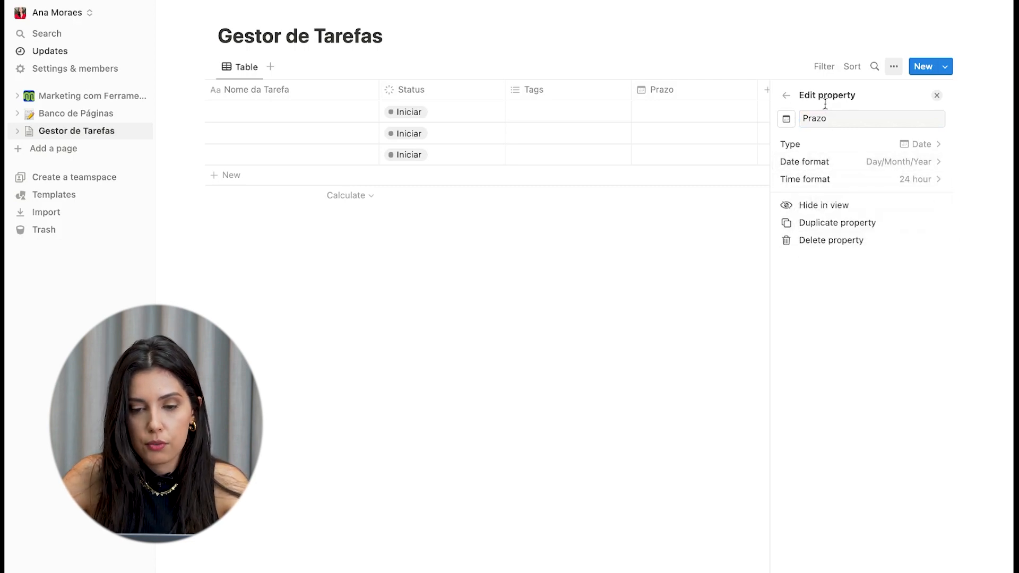
click(937, 95)
Move the Prazo column between Status and Tags and make it narrower.
drag(683, 93, 549, 93)
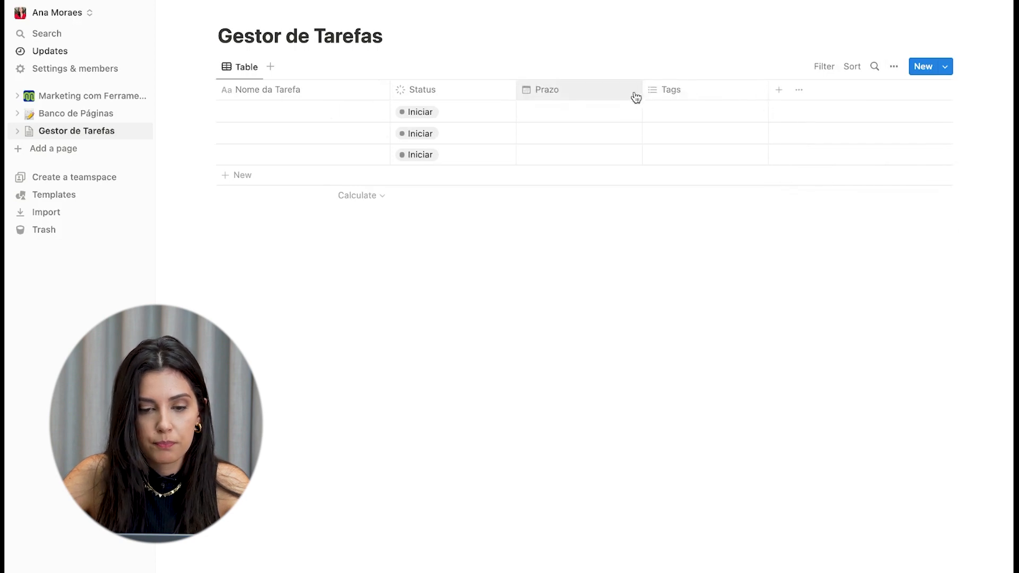
drag(642, 91, 601, 90)
Add a Select property to the table with an option called "Prioridade 1".
click(738, 91)
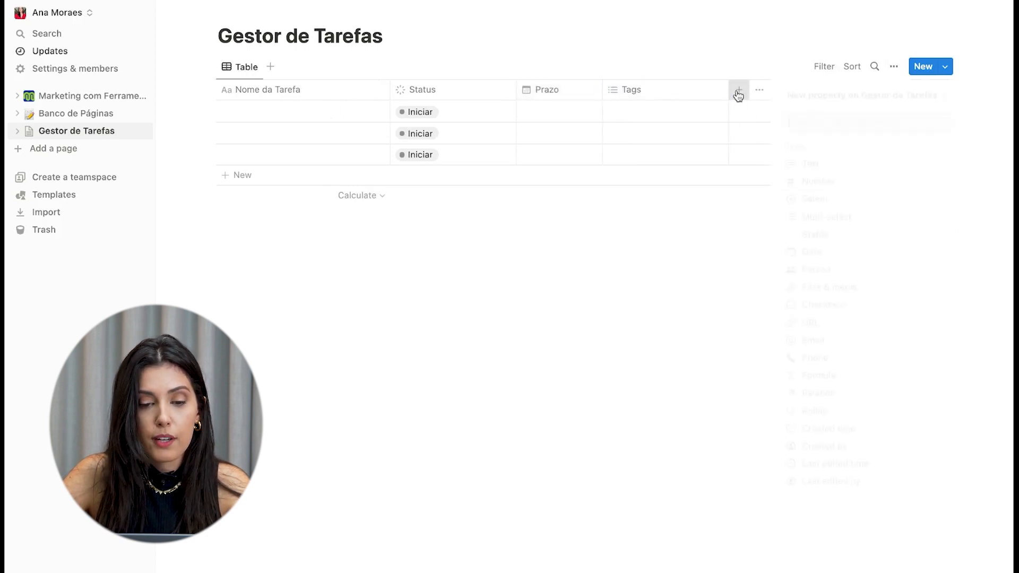
click(818, 200)
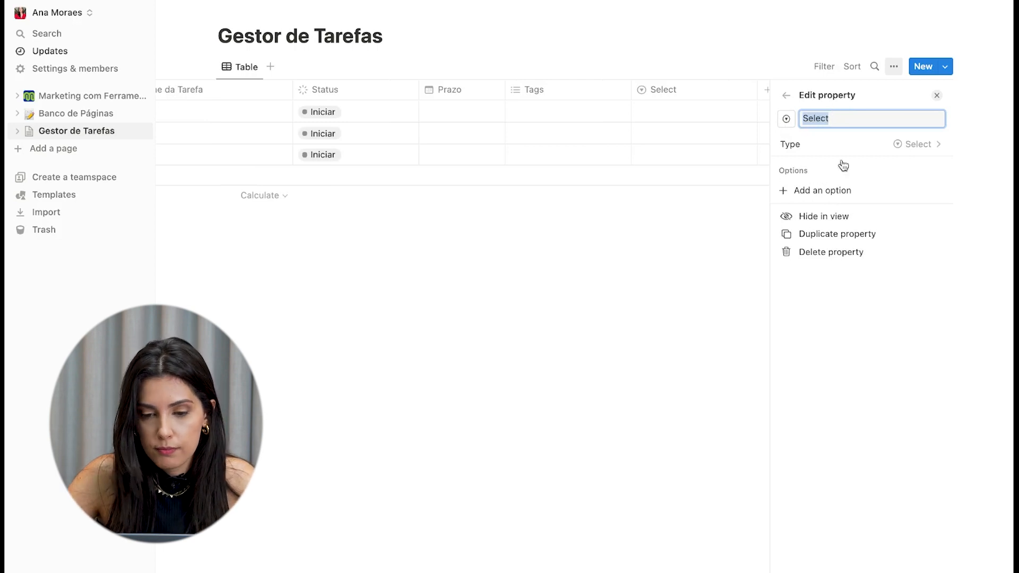
click(828, 190)
text(P)
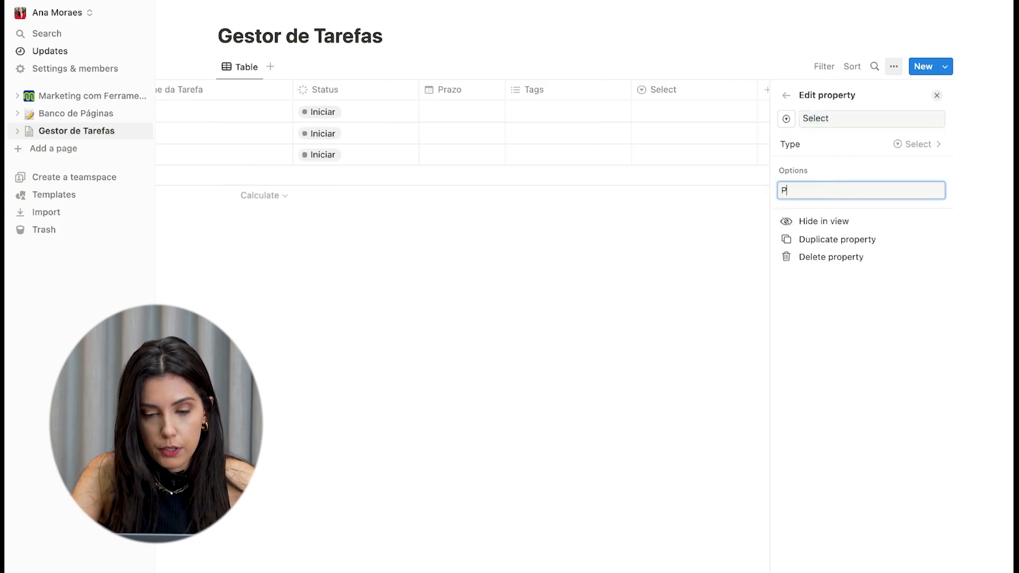
text(rioridade 1)
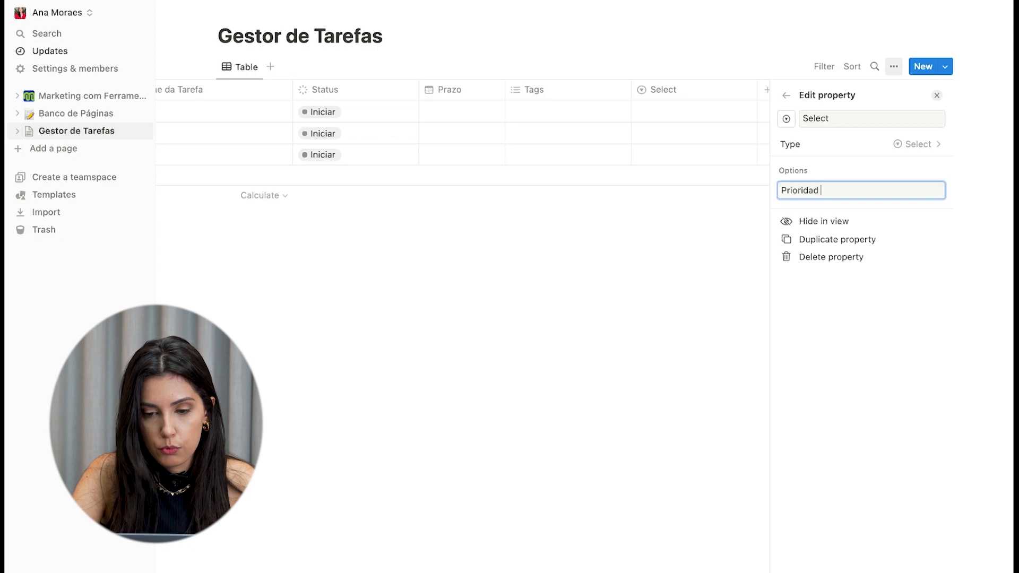
key(Return)
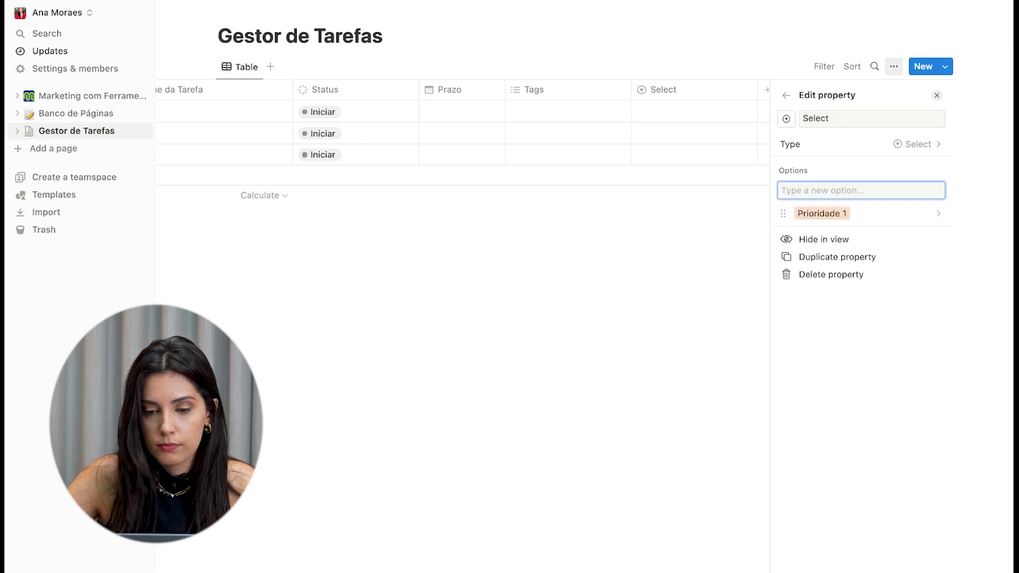
Change the colour of the "Prioridade 1" option to red.
click(845, 213)
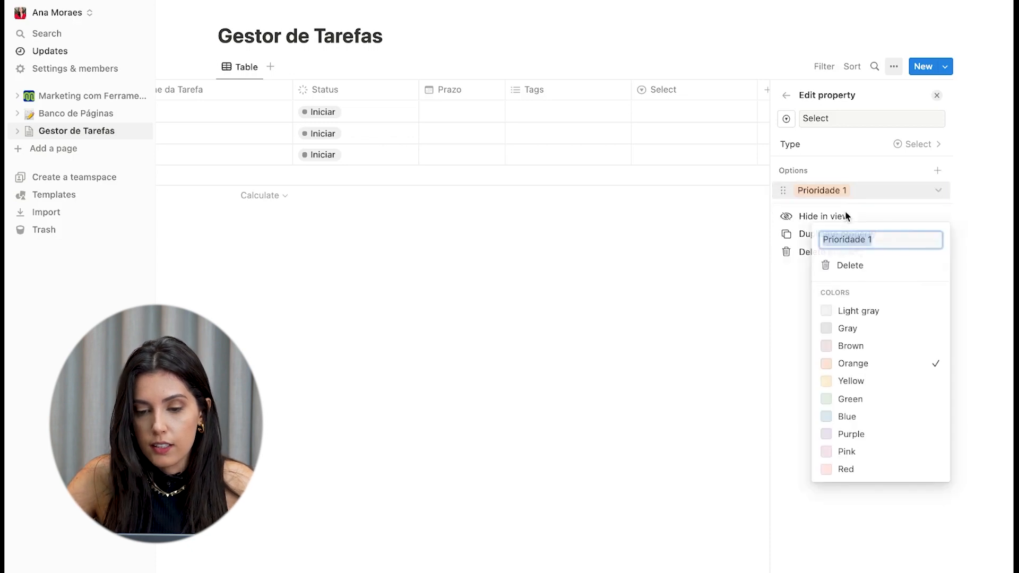
click(847, 467)
click(970, 174)
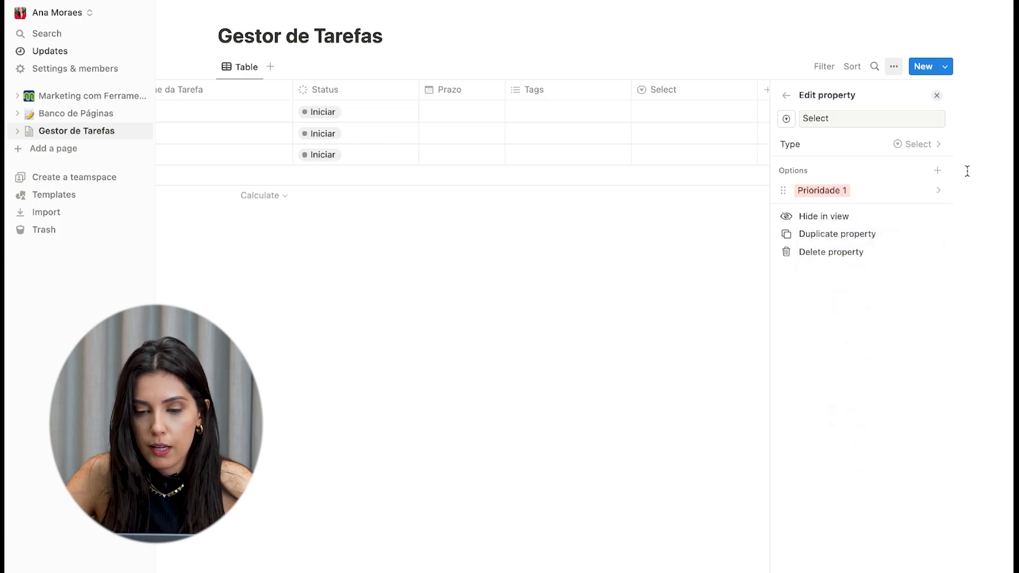
Add the options "Prioridade 2", "Prioridade 3" and "Prioridade 4" to the Select property.
click(937, 170)
text(Prioridade 2)
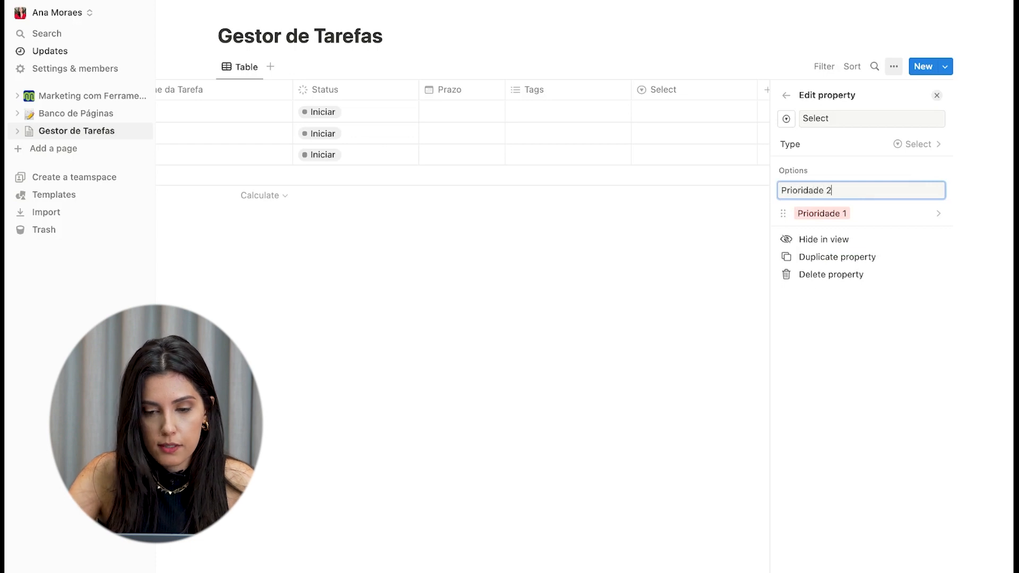
key(ctrl+a)
key(ctrl+c)
key(Return)
key(ctrl+v)
key(BackSpace)
text(3)
key(Return)
key(ctrl+v)
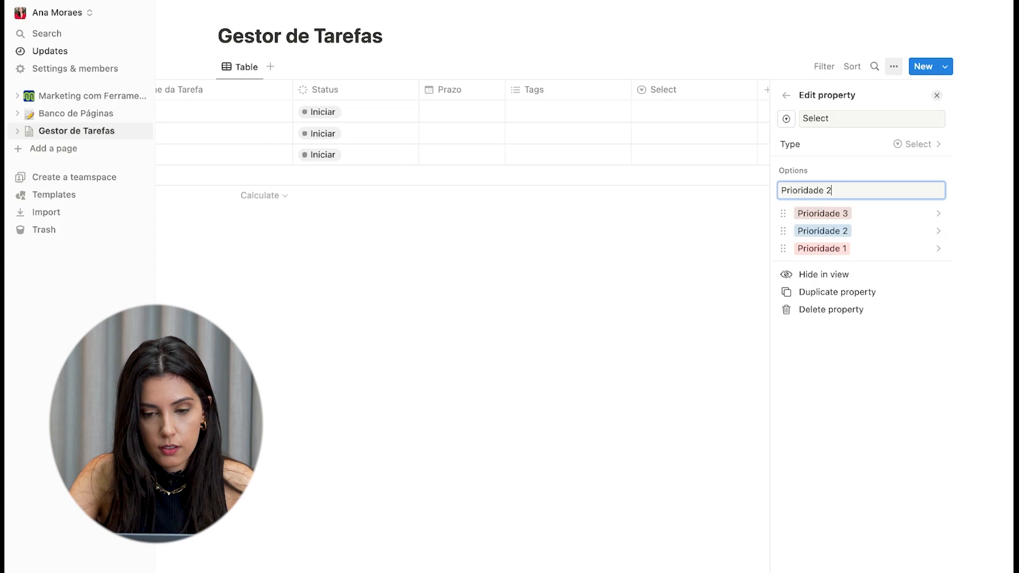
key(BackSpace)
text(4)
key(Return)
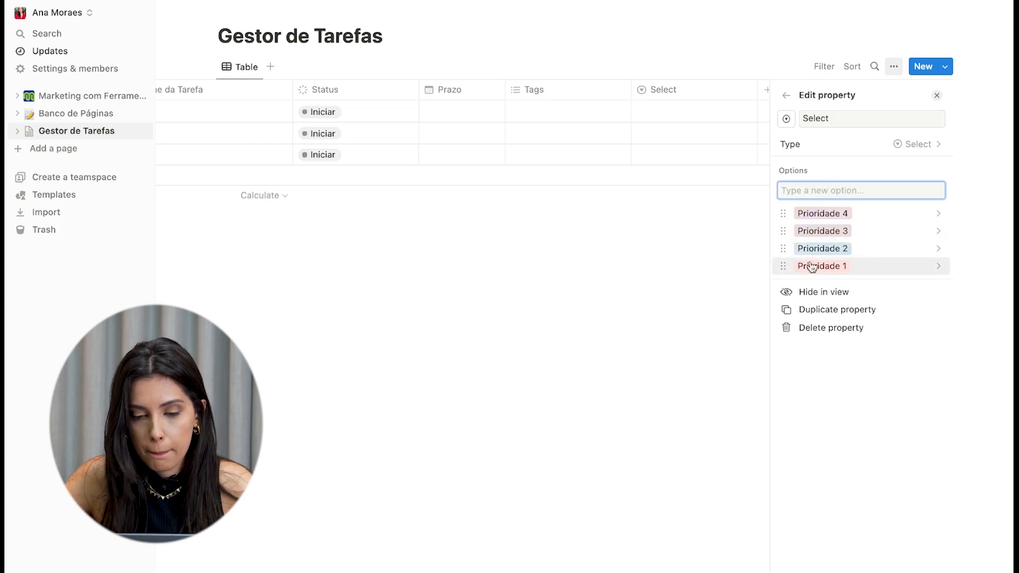
Reorder the Select property's options in ascending order from Prioridade 1 to Prioridade 4.
drag(782, 266, 783, 213)
drag(782, 266, 783, 221)
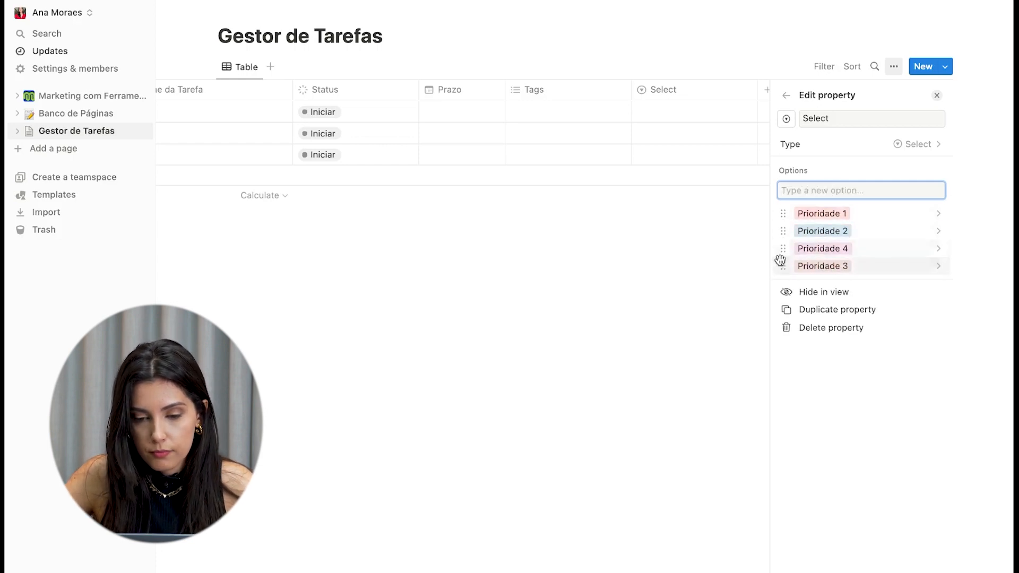
drag(783, 266, 783, 239)
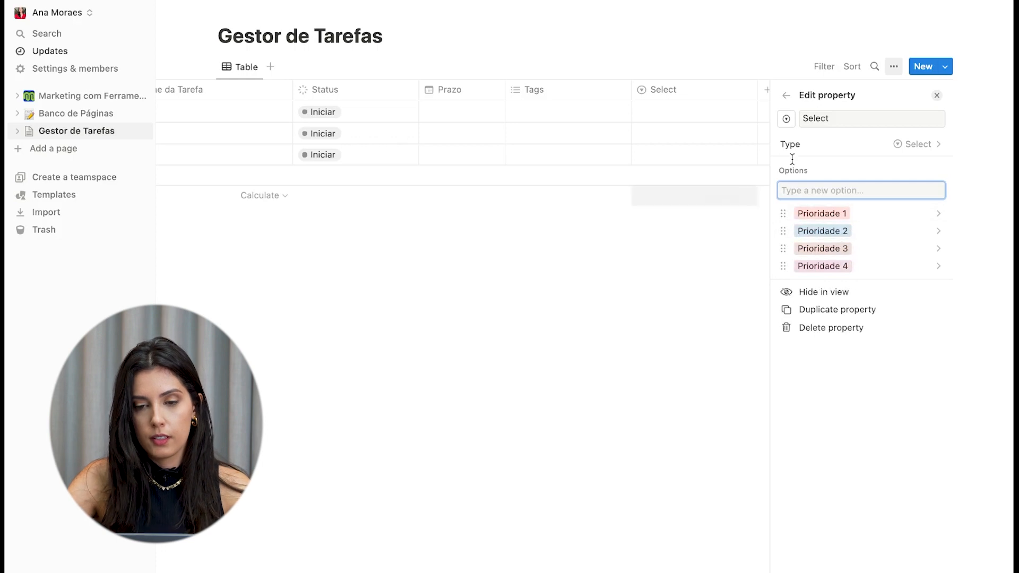
Rename the Select property "Prioridade" and move its column between Prazo and Tags.
double_click(846, 118)
text(P)
key(BackSpace)
text(Prioridade)
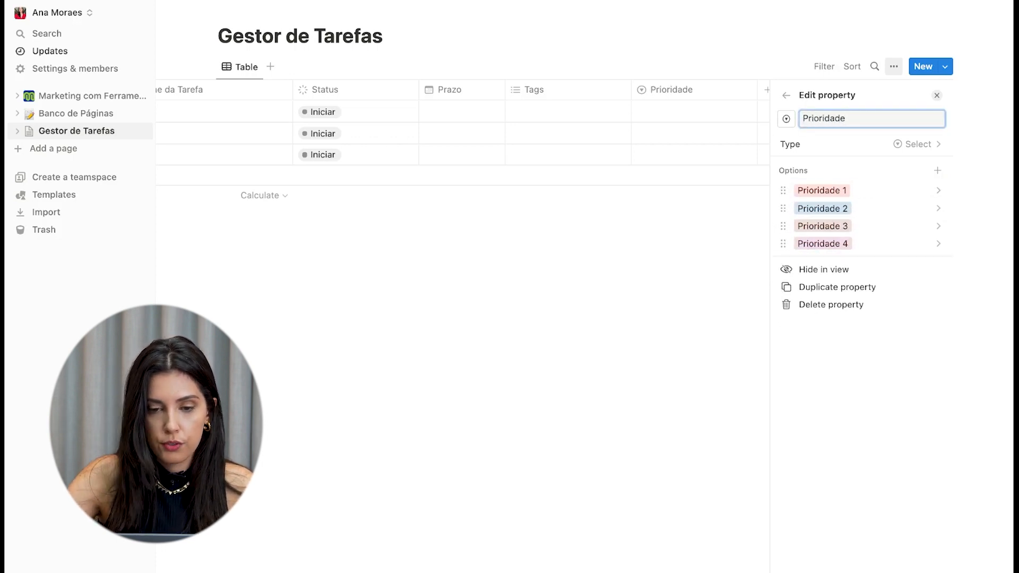
click(714, 144)
drag(750, 91, 657, 89)
Add a Person property to the table and name it "Responsável".
click(867, 92)
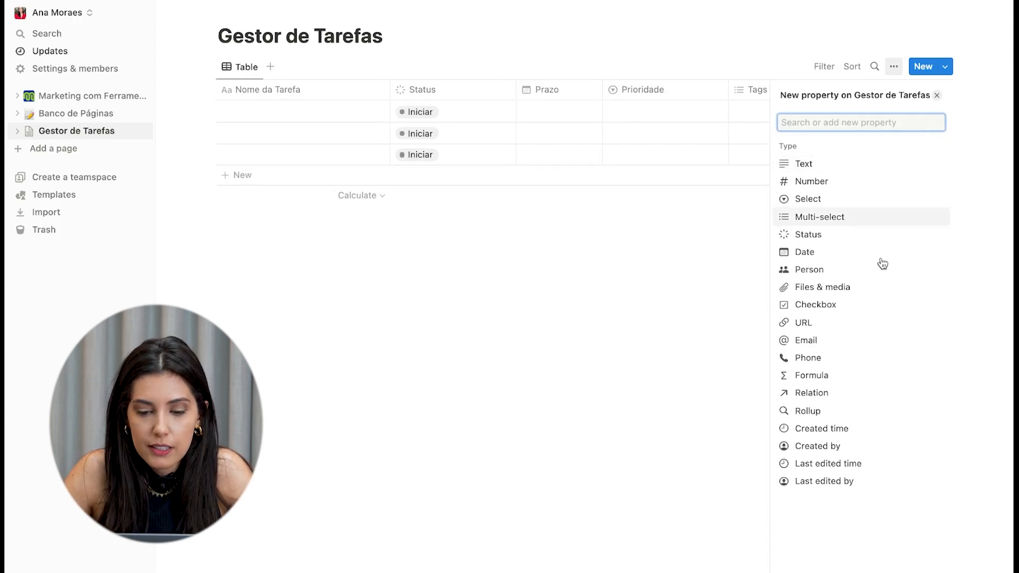
click(823, 276)
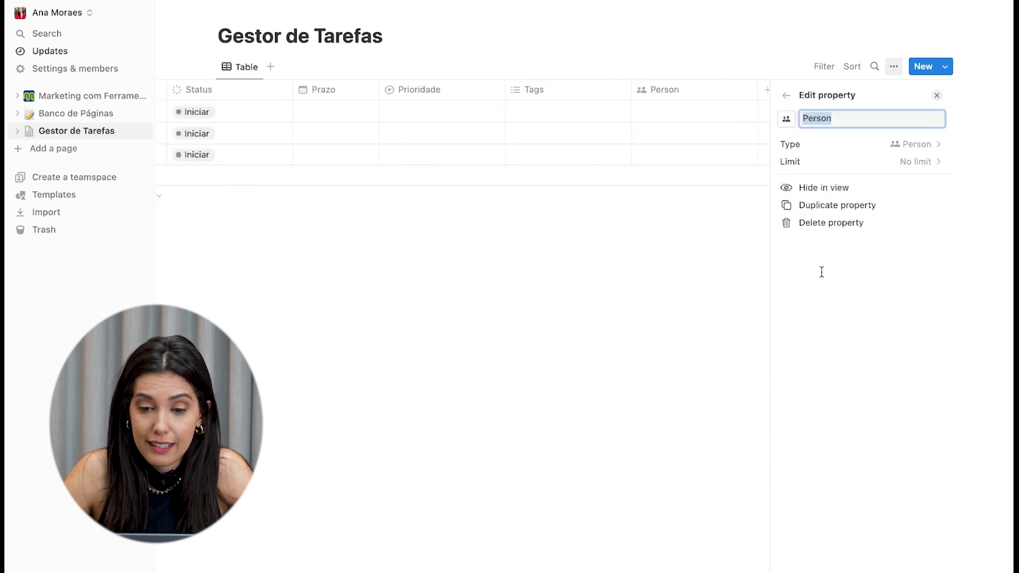
double_click(842, 119)
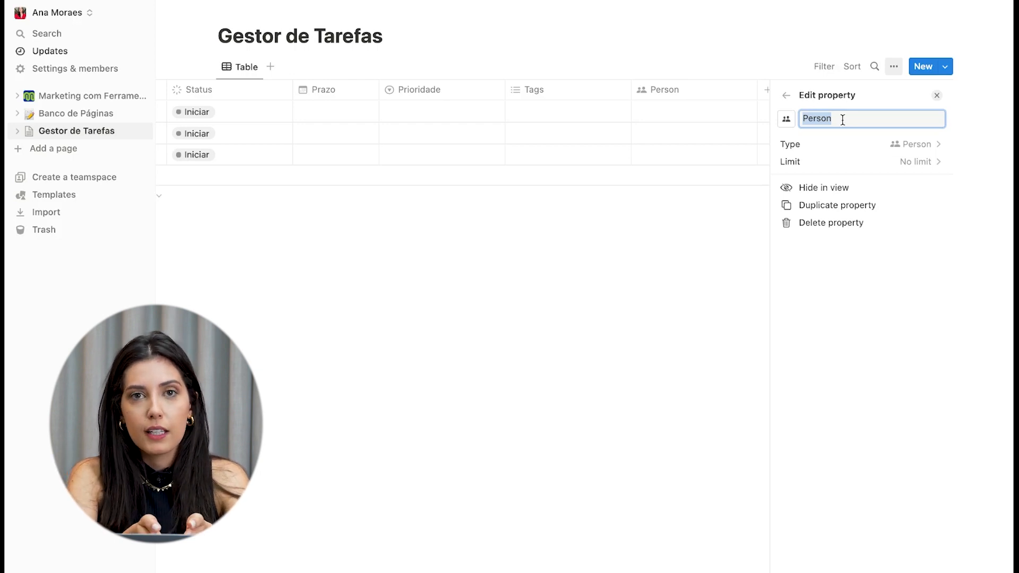
text(P)
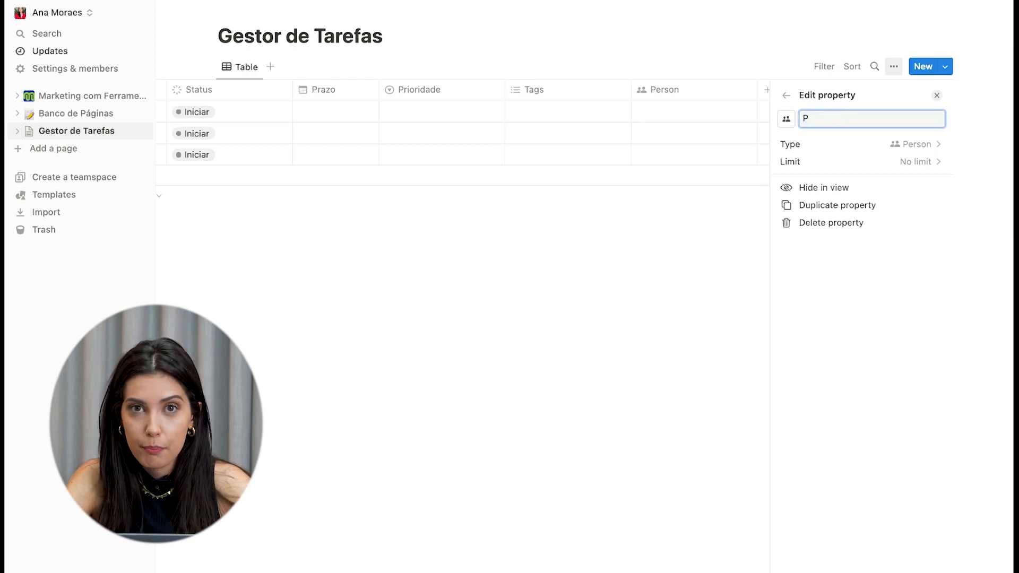
key(BackSpace)
text(Responsável)
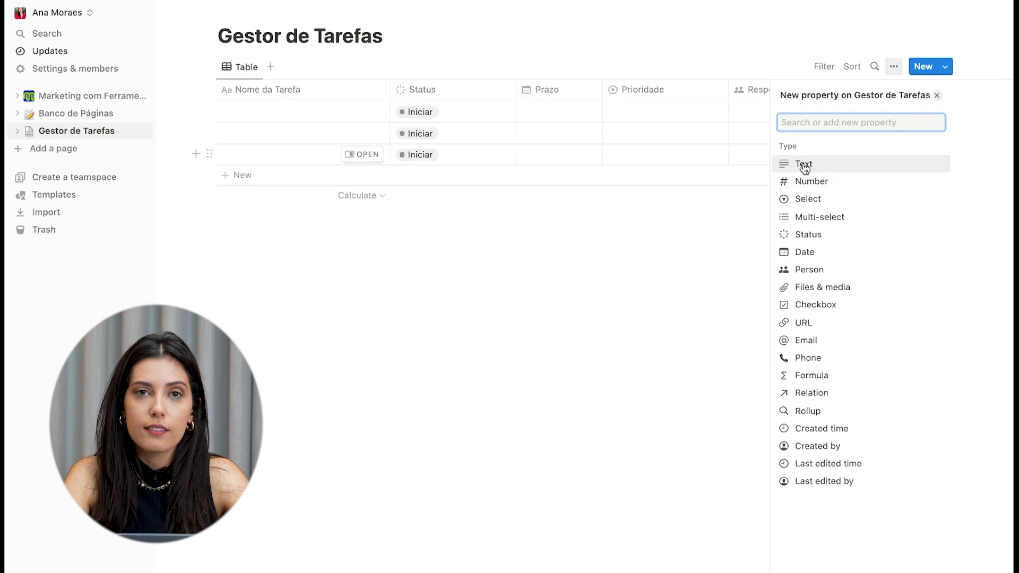
Add a Multi-select property to the table and name it "Categoria".
click(818, 216)
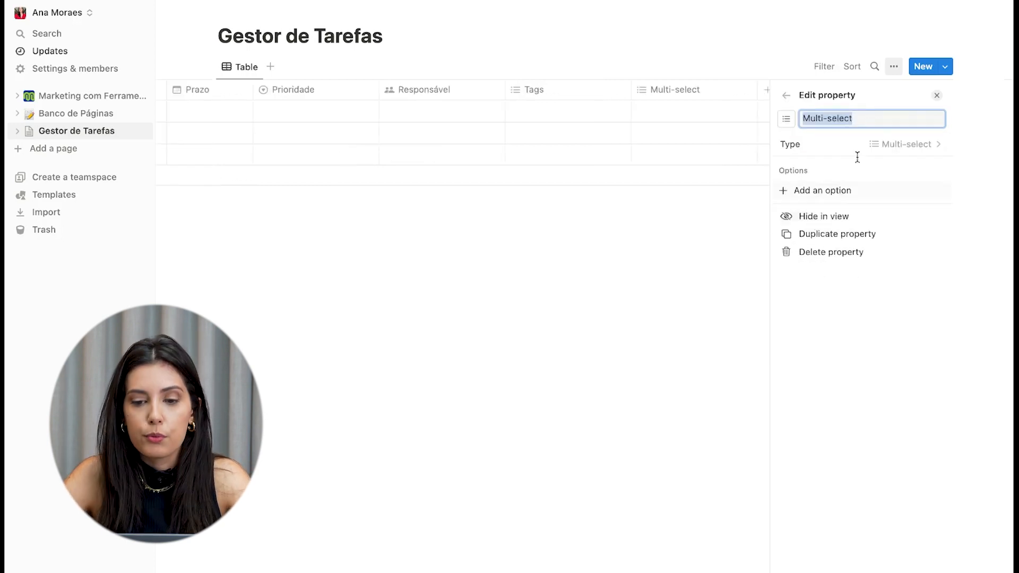
text(Cate)
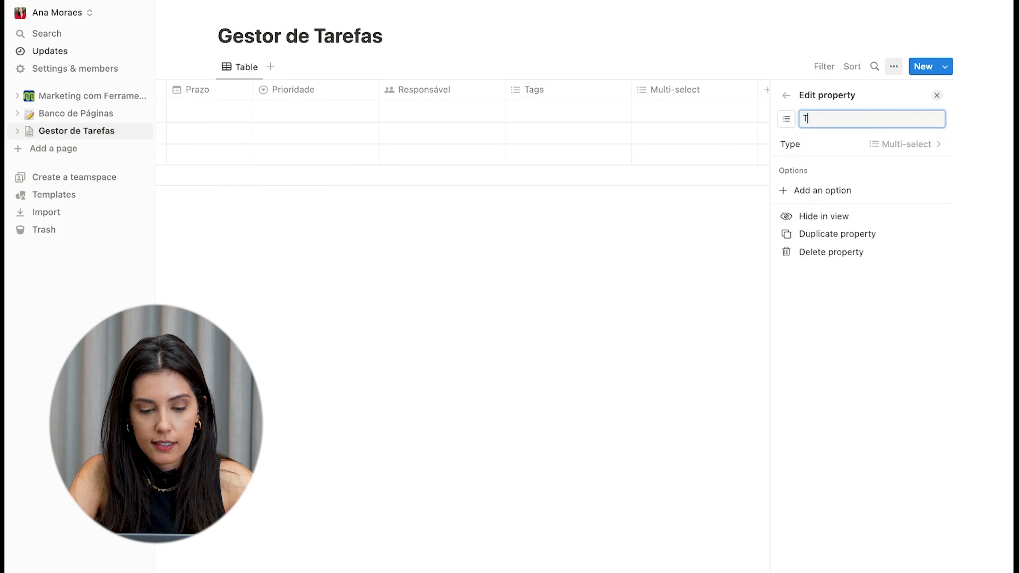
text(g)
key(BackSpace)
text(goria)
Create the options "Copy", "Página de Vendas", "Vídeo" and "Reels" for the Categoria property.
click(783, 191)
text(Copy)
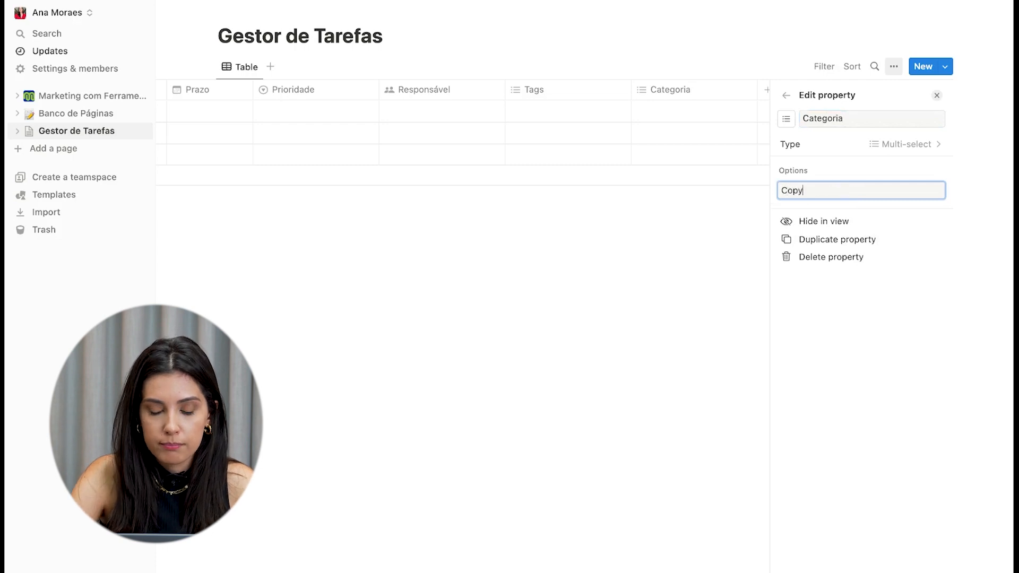
key(Return)
text(Pá)
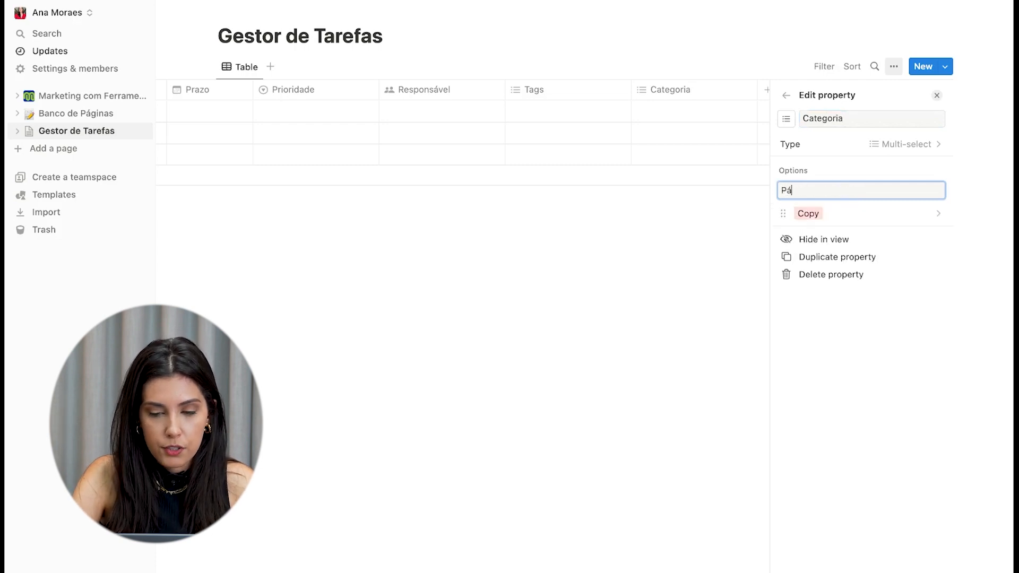
text(gina de Vendas)
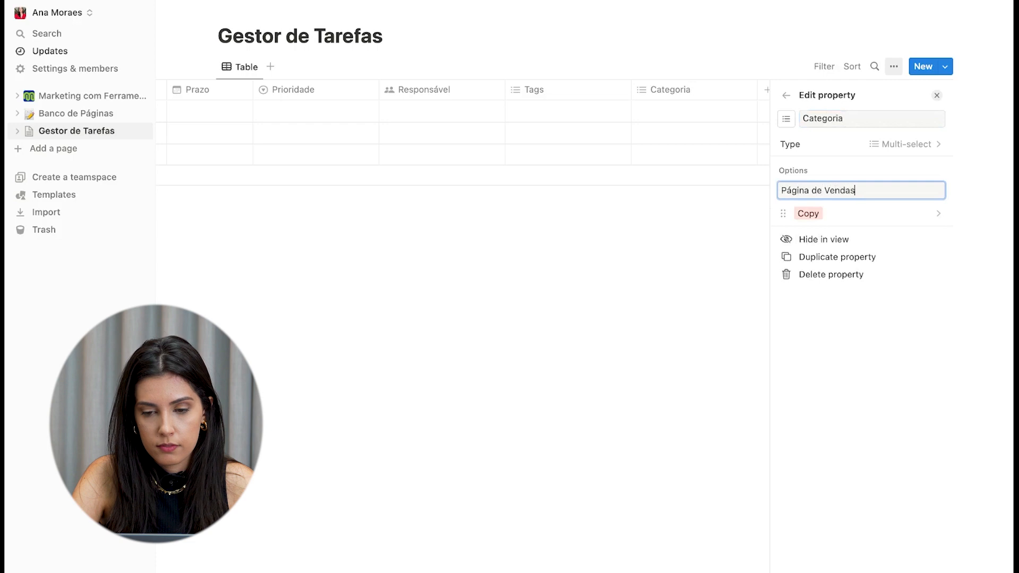
key(Return)
text(Vídeo)
key(Return)
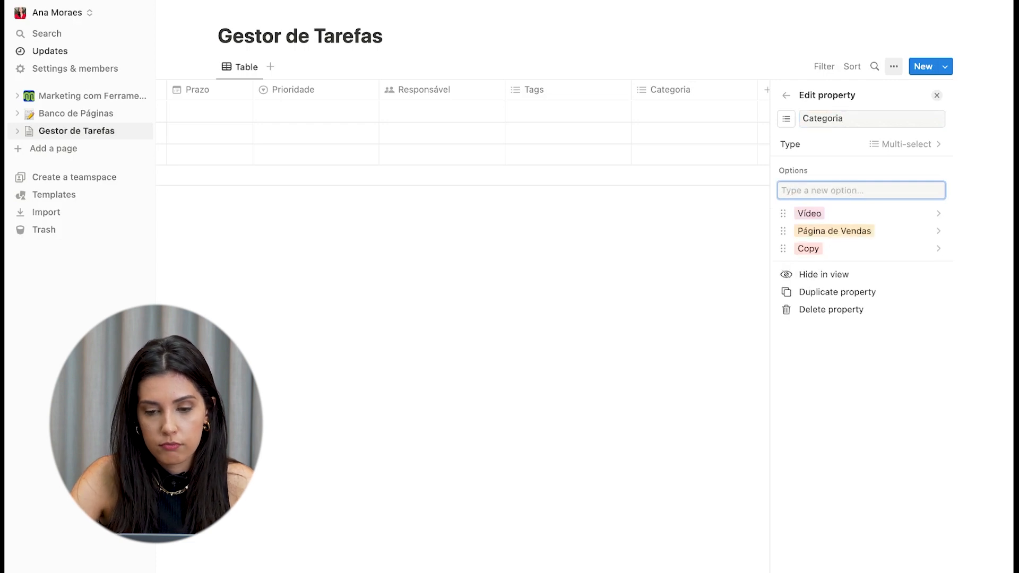
text(Reels)
key(Return)
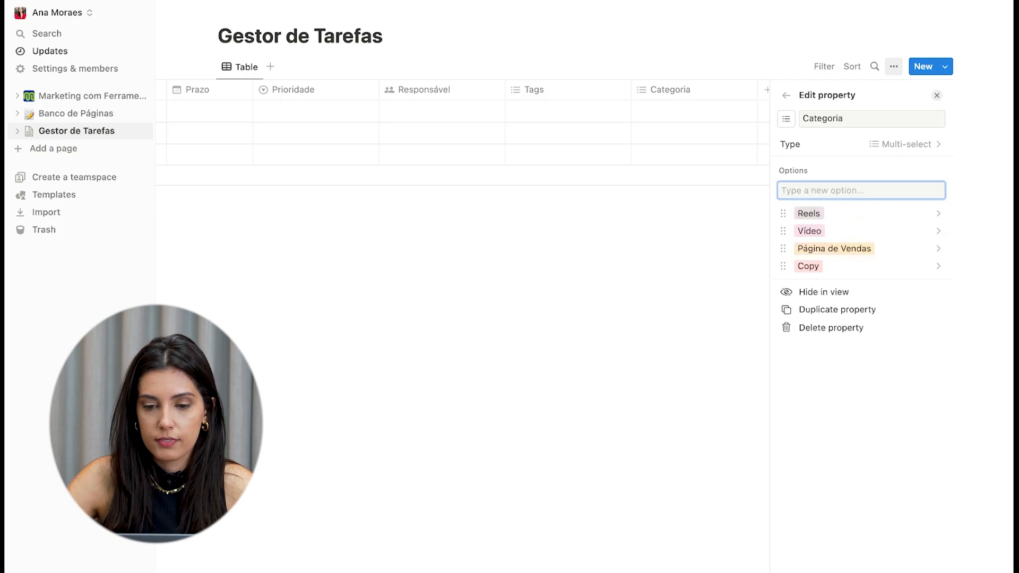
click(679, 257)
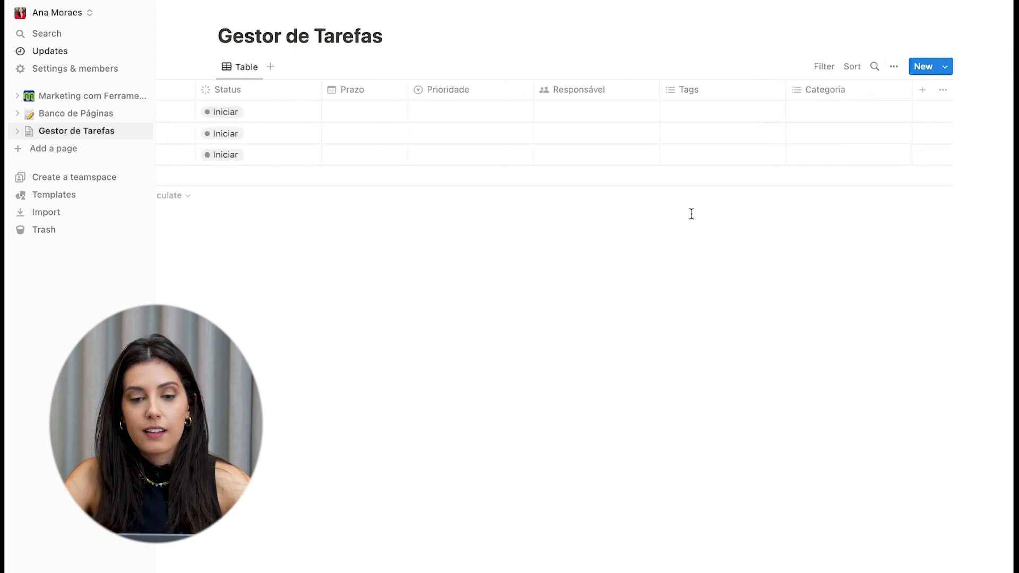
Name the task in the table's first row "Redigir copy para lançamento semente".
scroll(268, 124, left, 4)
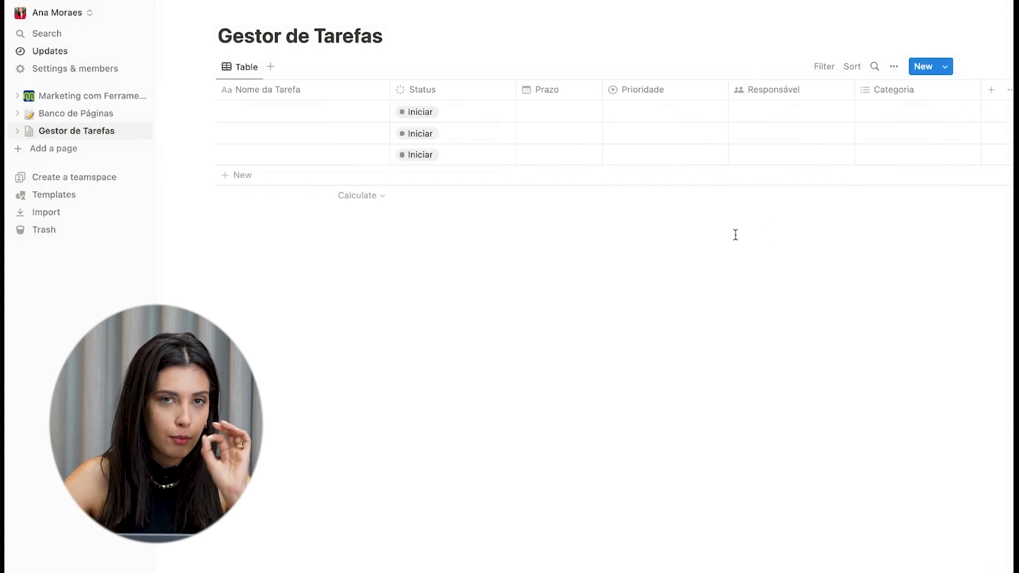
click(333, 113)
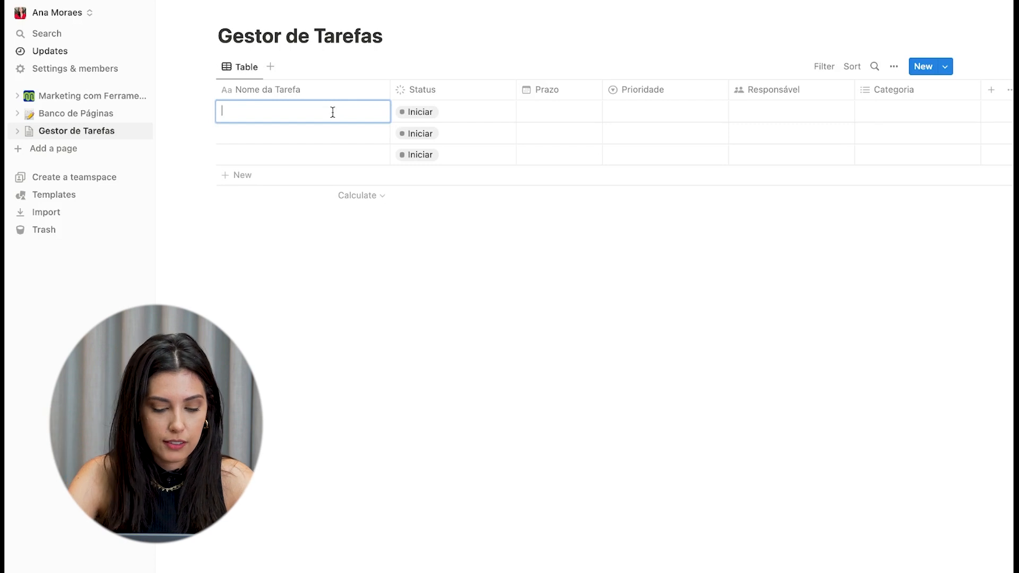
text(Redigir copy para lanca)
key(BackSpace)
key(BackSpace)
text(çamento se)
text(te)
key(Return)
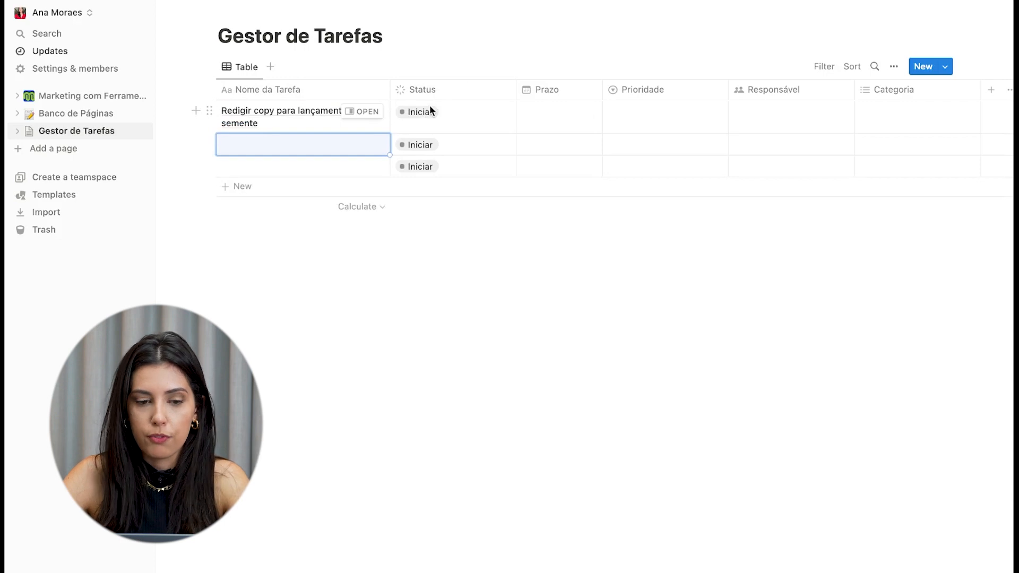
Set the first task's Prazo to 07/01/2023 and its Prioridade to "Prioridade 1".
click(547, 126)
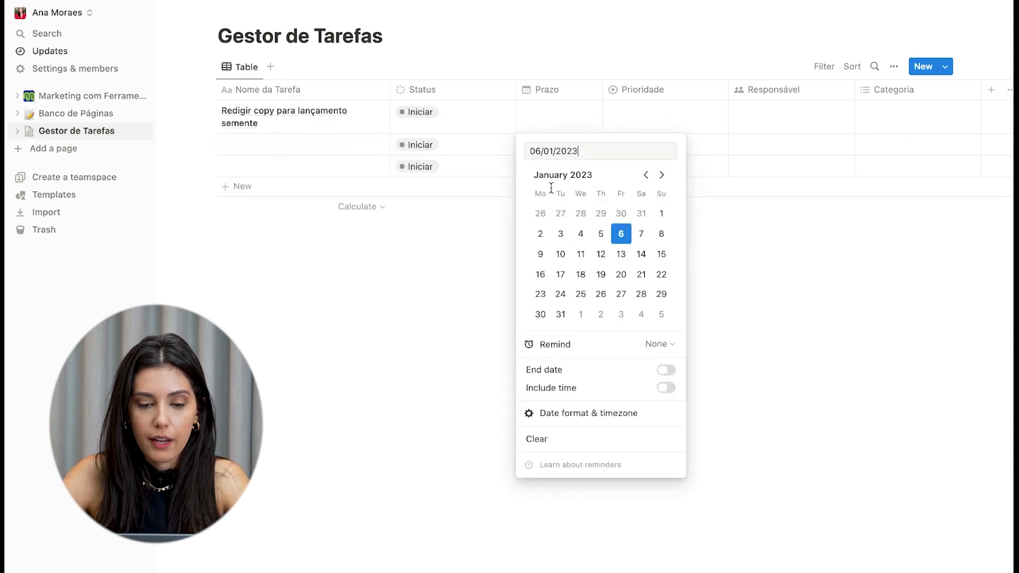
click(641, 234)
key(Escape)
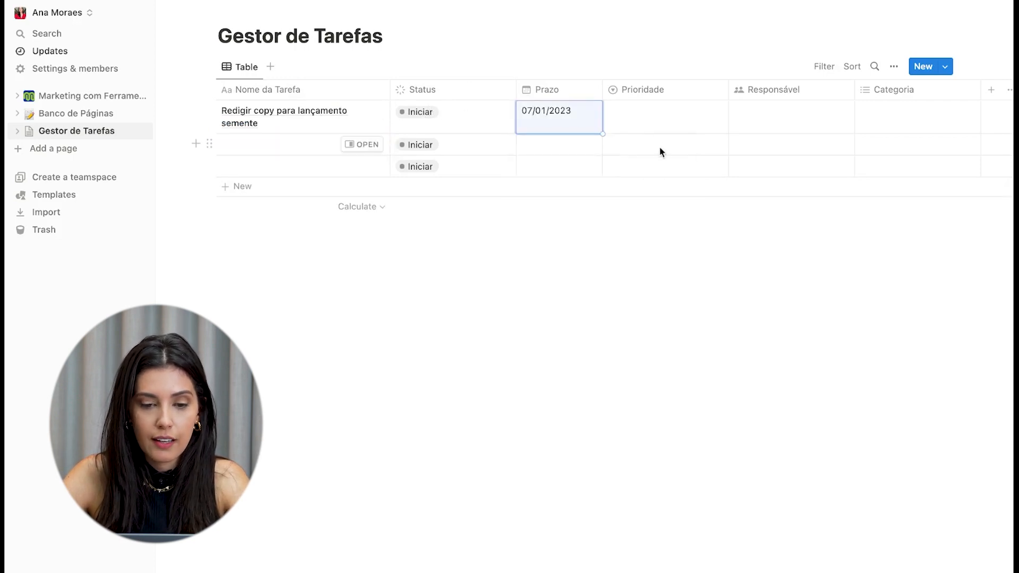
click(650, 121)
click(654, 153)
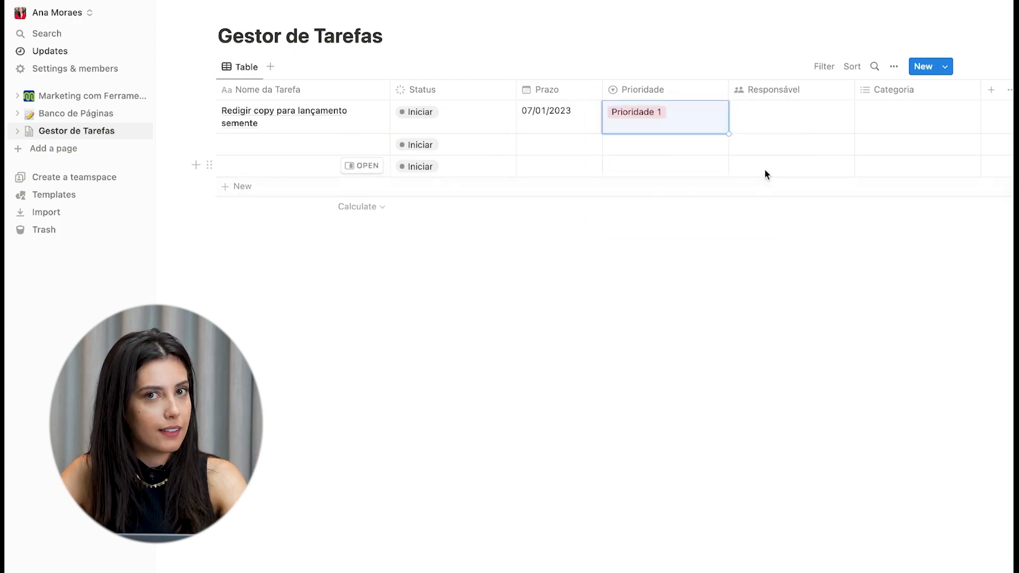
Assign the workspace member as the first task's Responsável and set its Categoria to "Copy".
click(789, 122)
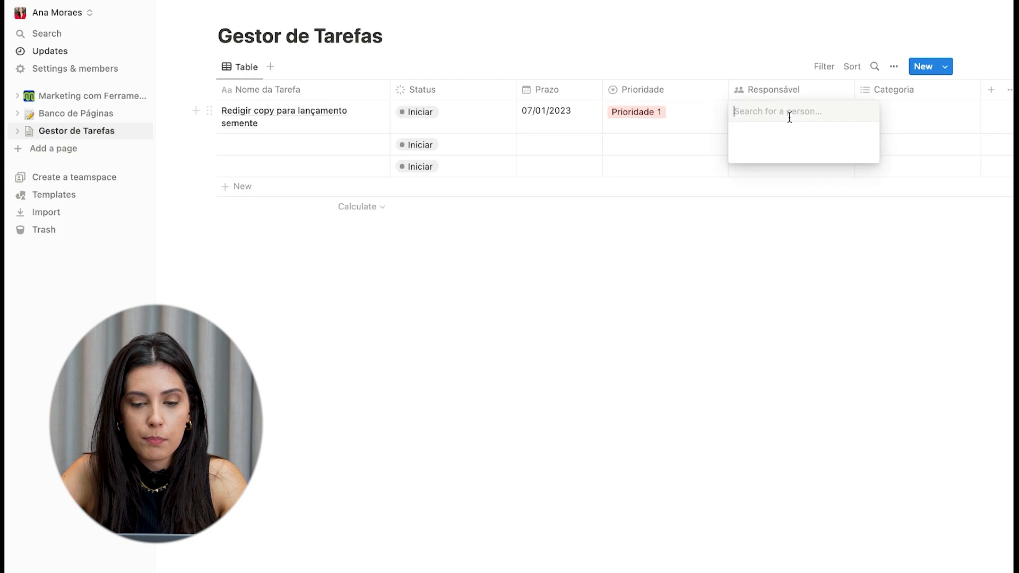
click(785, 155)
key(Escape)
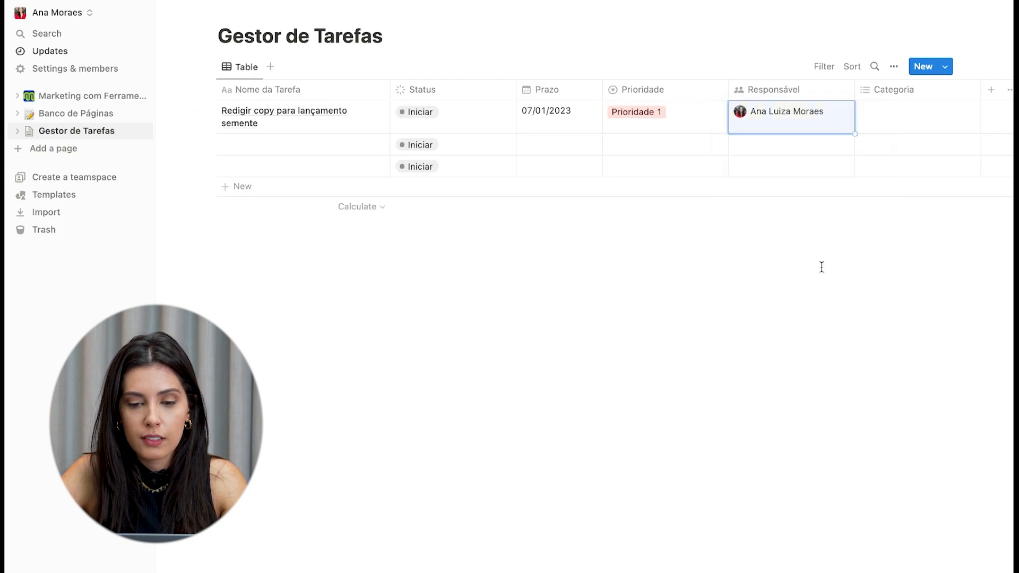
click(893, 121)
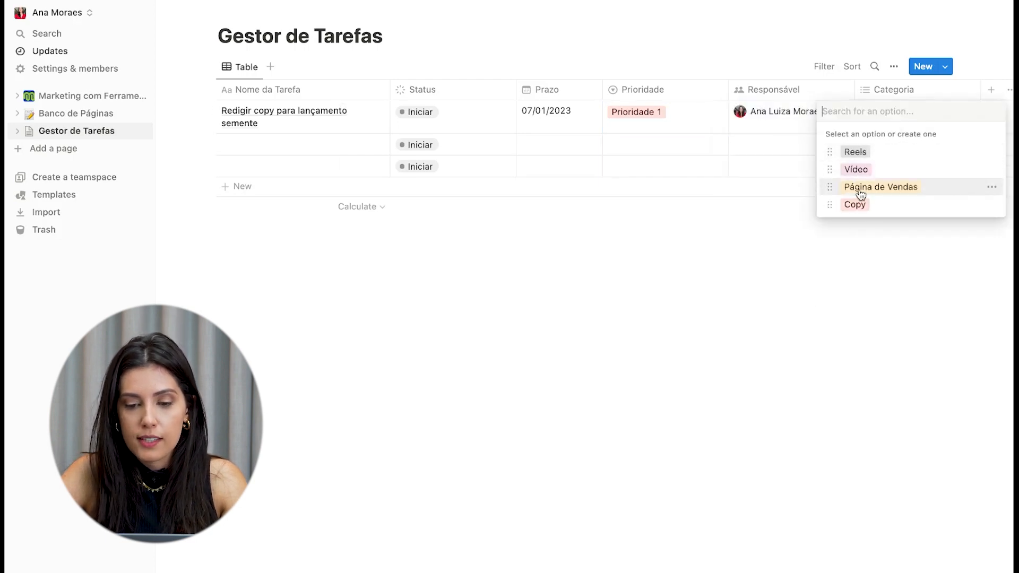
click(854, 205)
key(Escape)
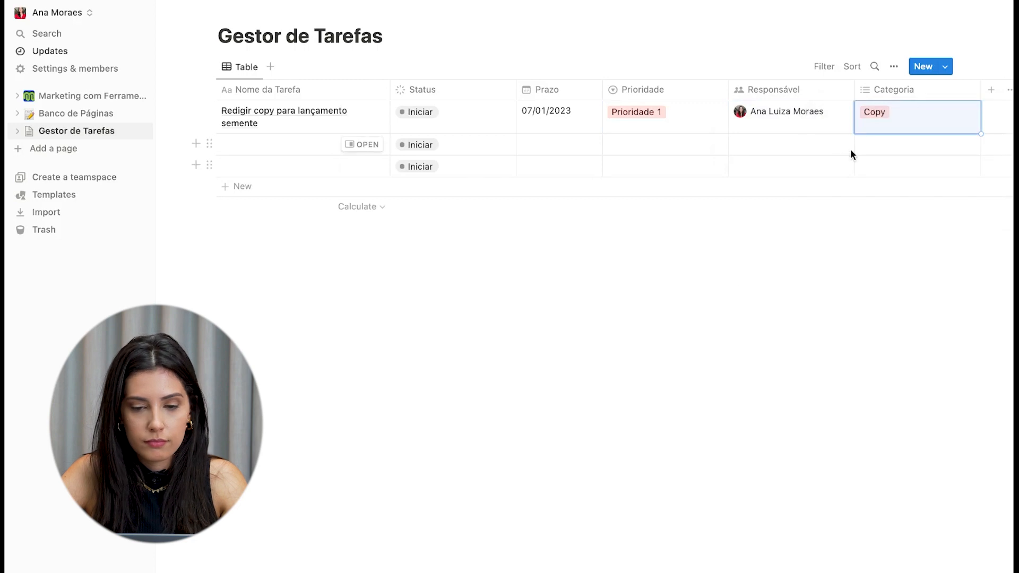
Open the first task's page and give it the memo-and-pencil emoji as its icon, filtering the emojis by "wri".
scroll(934, 120, right, 3)
scroll(739, 157, left, 2)
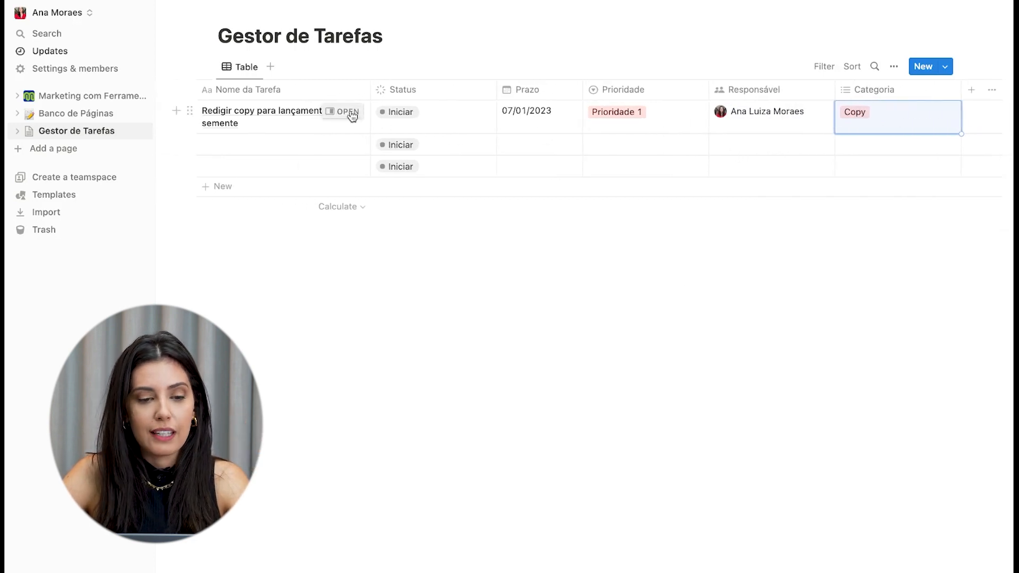
click(351, 113)
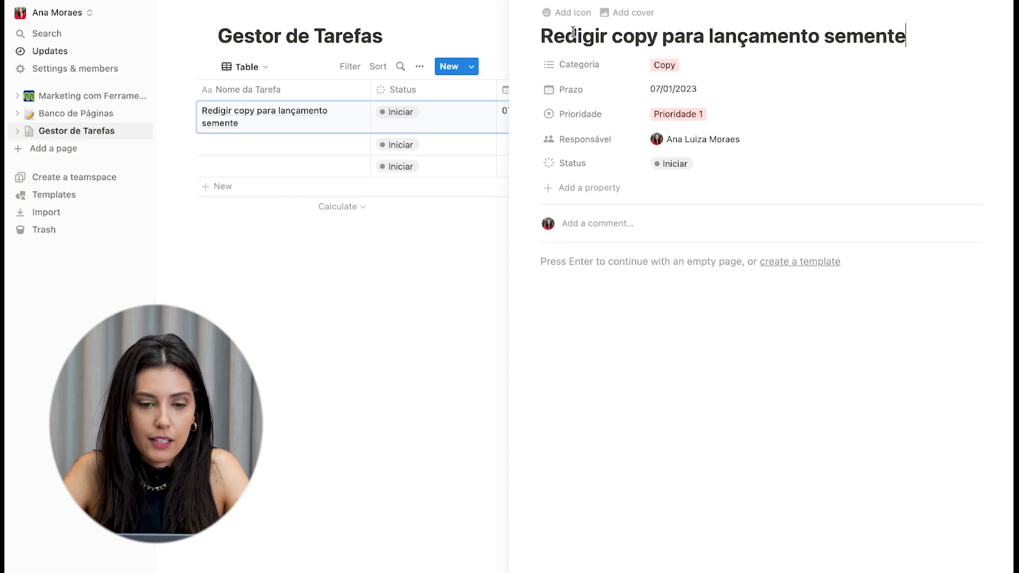
click(569, 64)
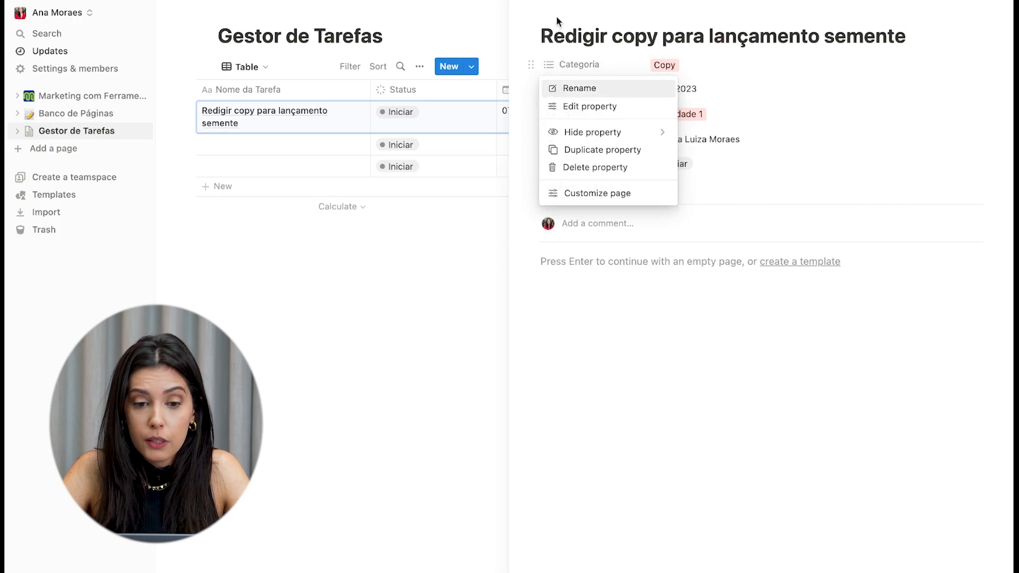
click(556, 21)
click(557, 13)
click(551, 37)
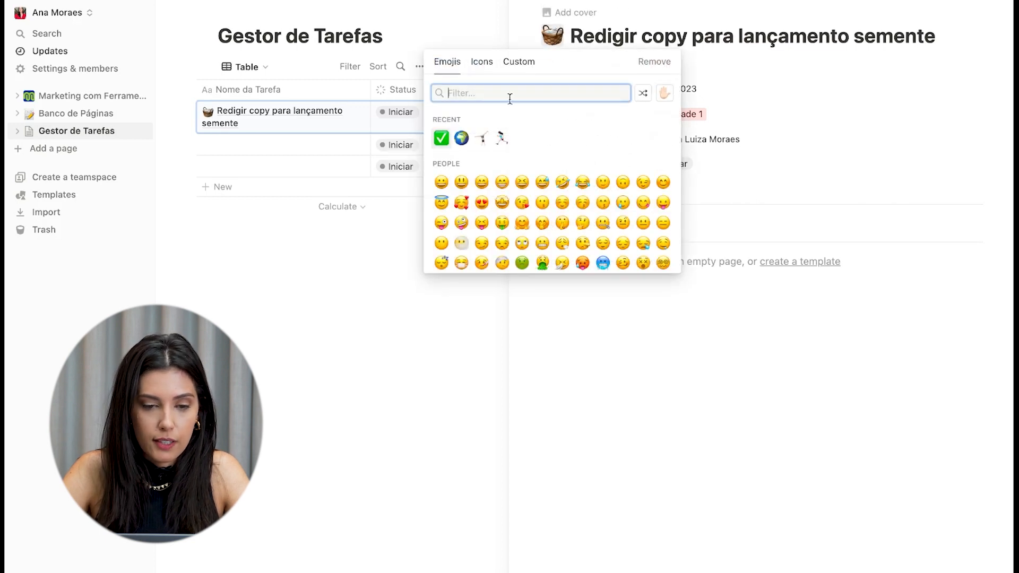
text(wri)
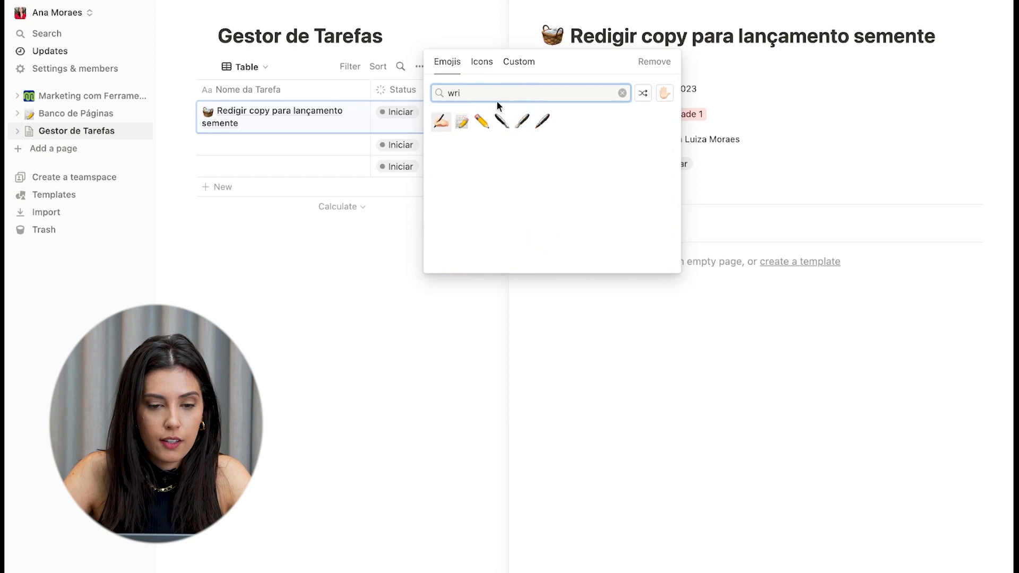
click(462, 122)
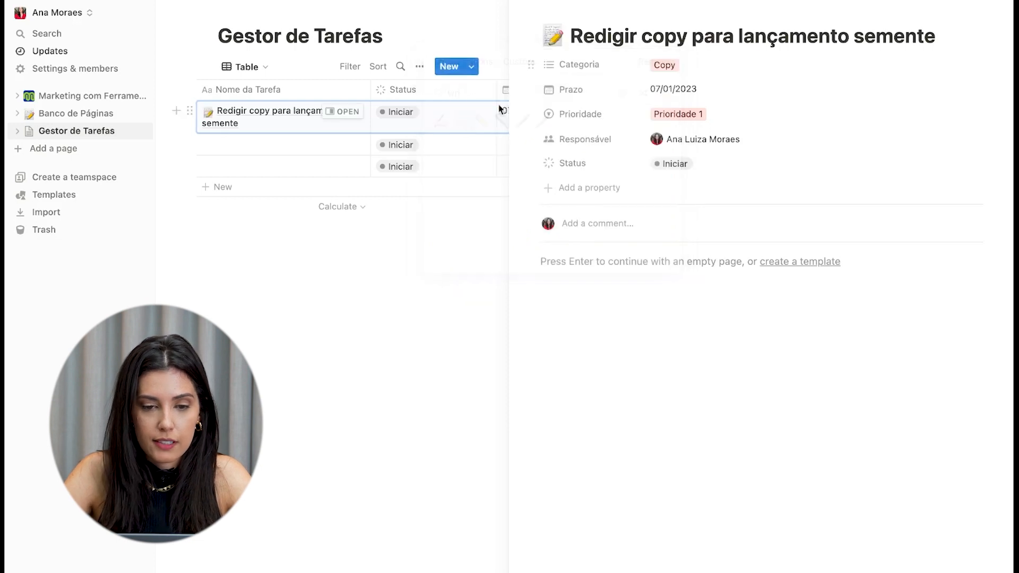
Add a cover to the task page and replace it with an Unsplash handwriting photo found by searching "write".
click(573, 13)
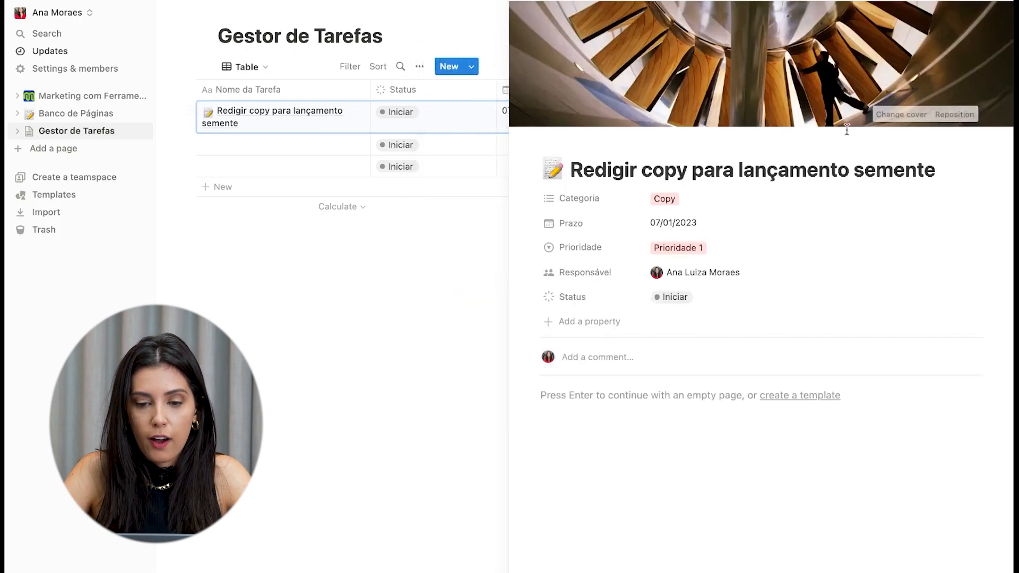
click(897, 115)
scroll(882, 247, down, 2)
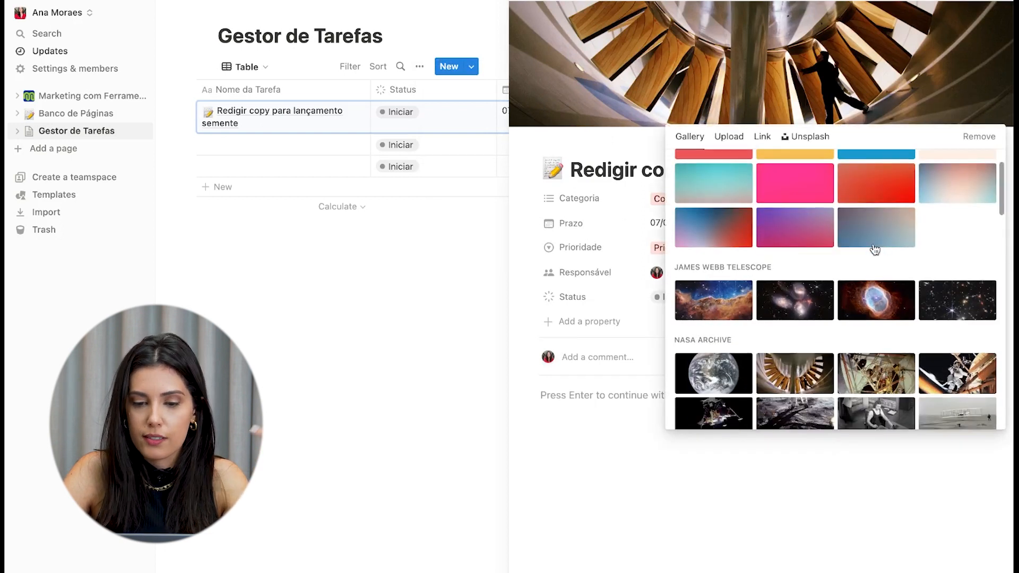
click(803, 137)
scroll(829, 272, down, 5)
scroll(829, 272, down, 2)
scroll(828, 223, up, 10)
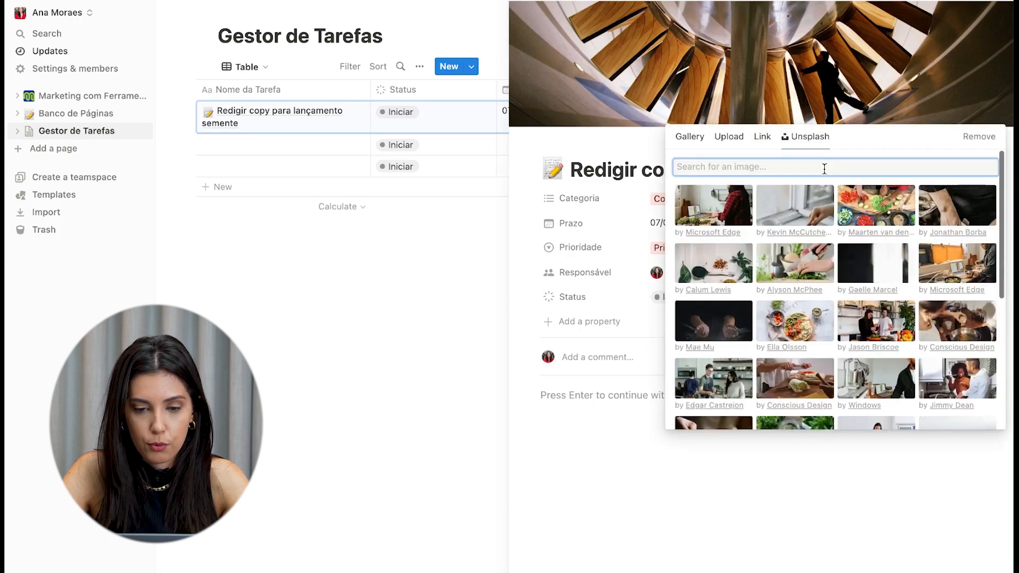
text(wro)
text(ite)
click(795, 264)
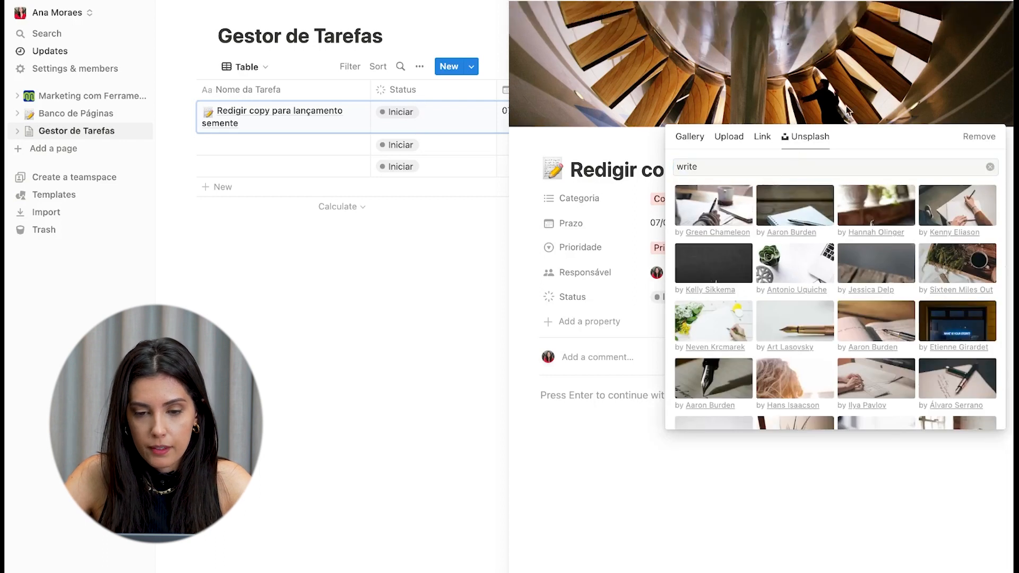
click(717, 493)
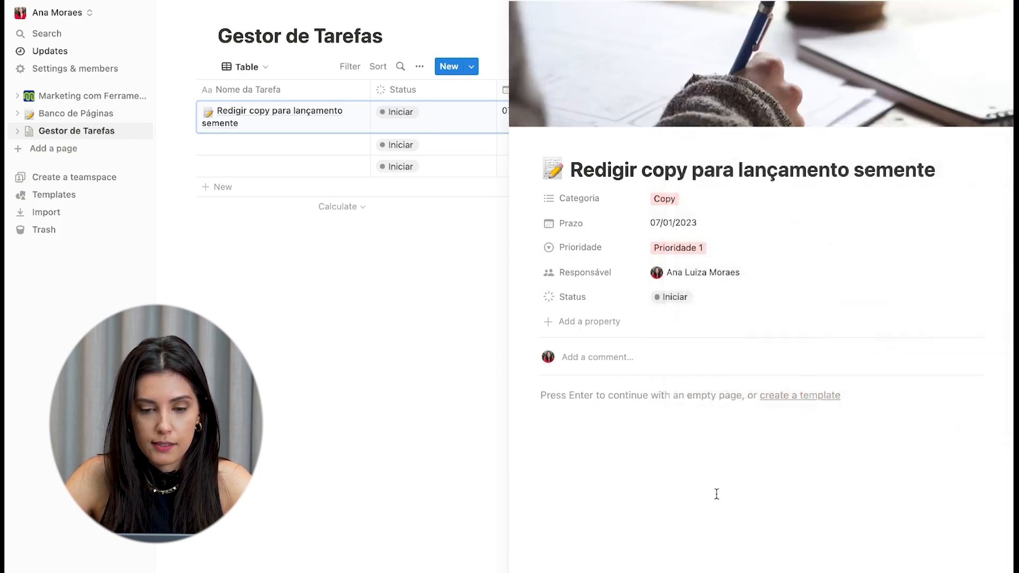
Change the Categoria property's icon to the round check mark, filtering the icons by "chec".
click(565, 207)
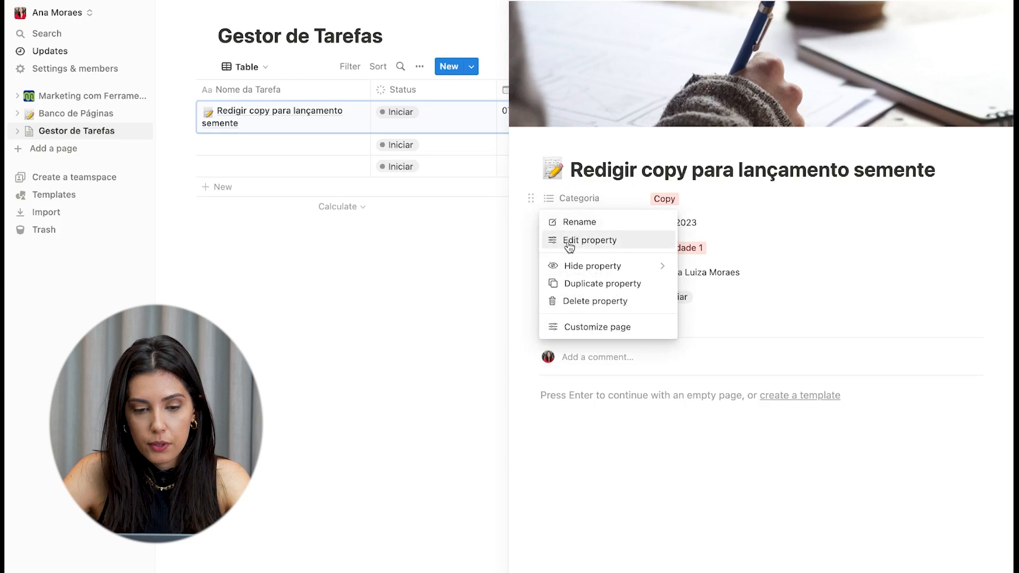
click(561, 225)
click(555, 225)
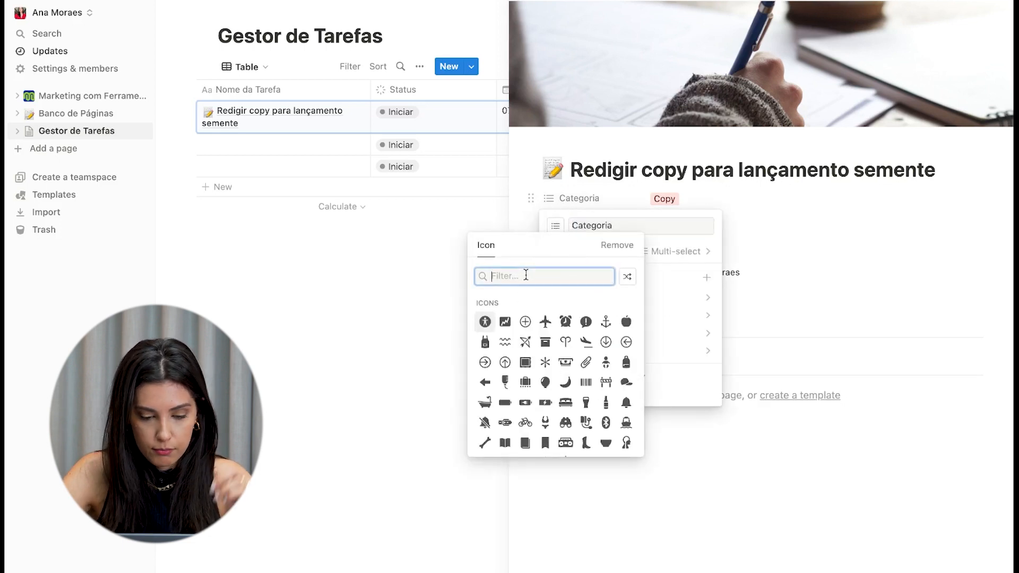
text(chec)
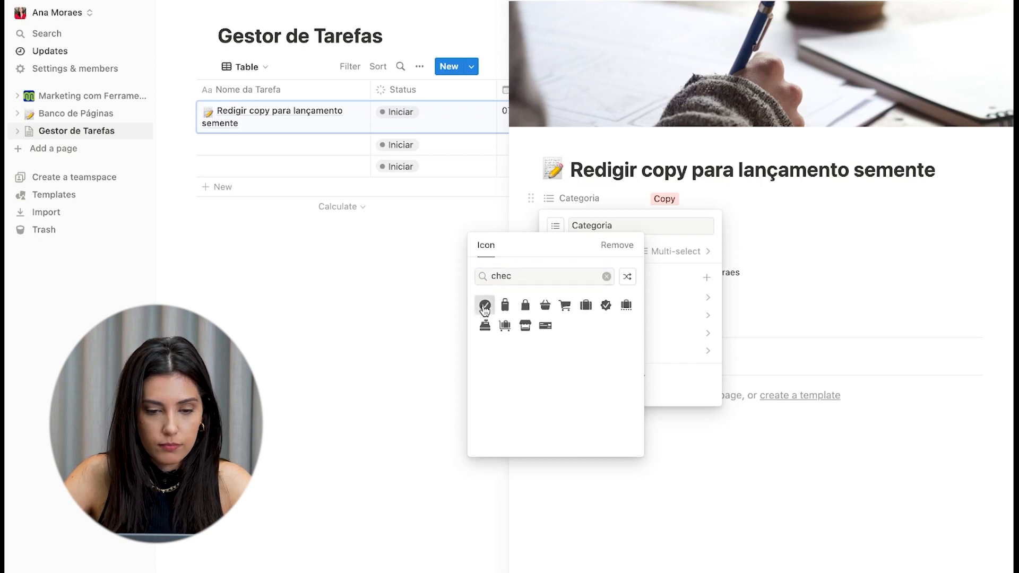
click(484, 305)
click(492, 273)
Change the Prioridade property's icon to the warning triangle, filtering the icons by "warn".
click(570, 250)
click(568, 289)
click(555, 276)
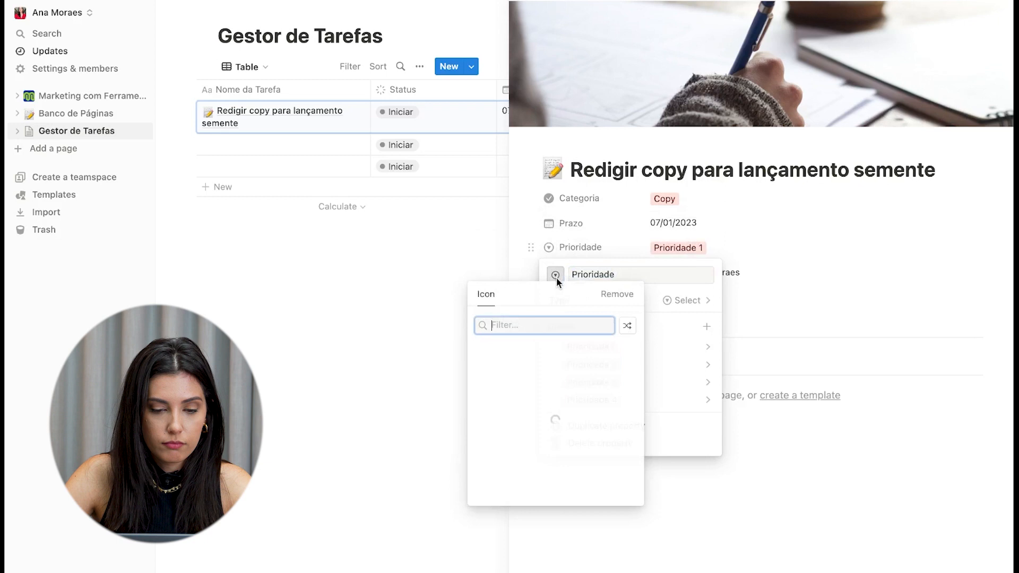
text(warn)
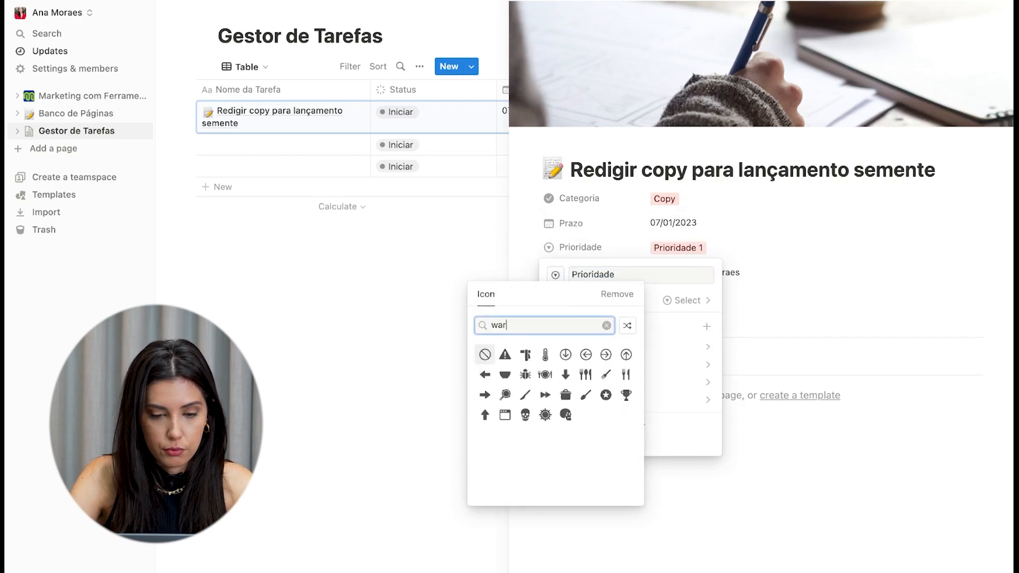
click(504, 354)
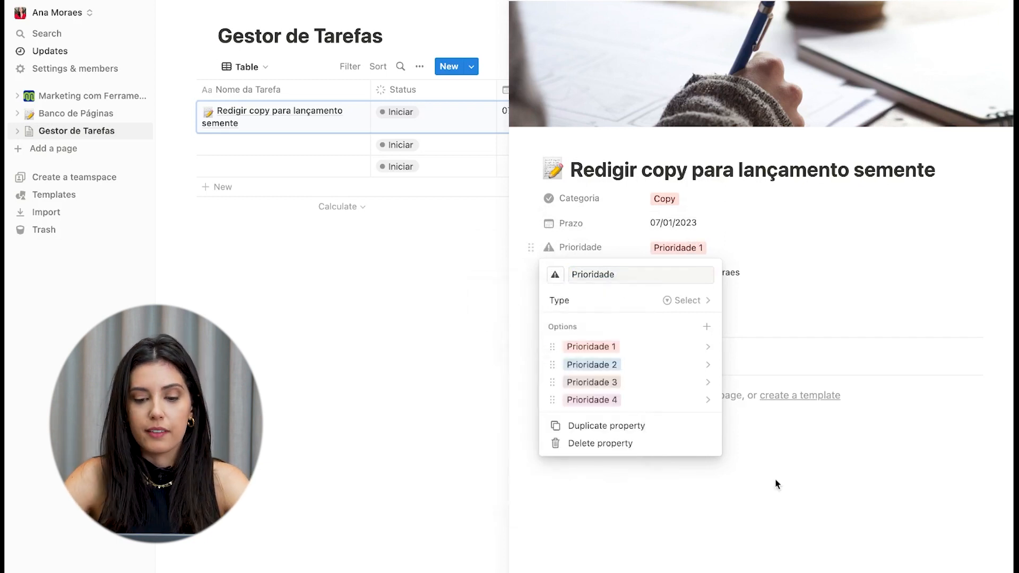
click(775, 481)
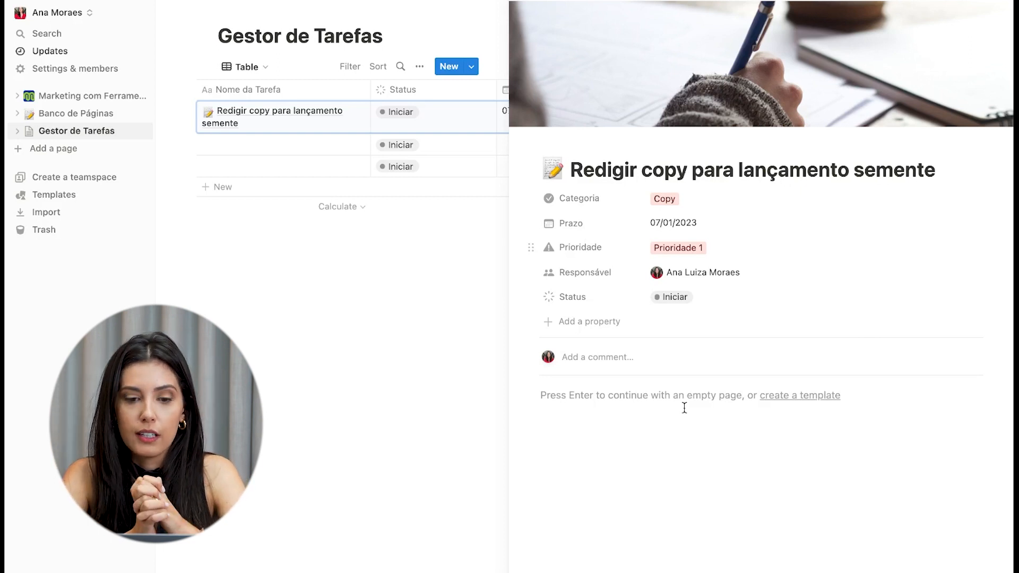
Add a Heading 1 "Teste de copy" and below it a Heading 2 "Novo teste" to the task page's body.
click(684, 408)
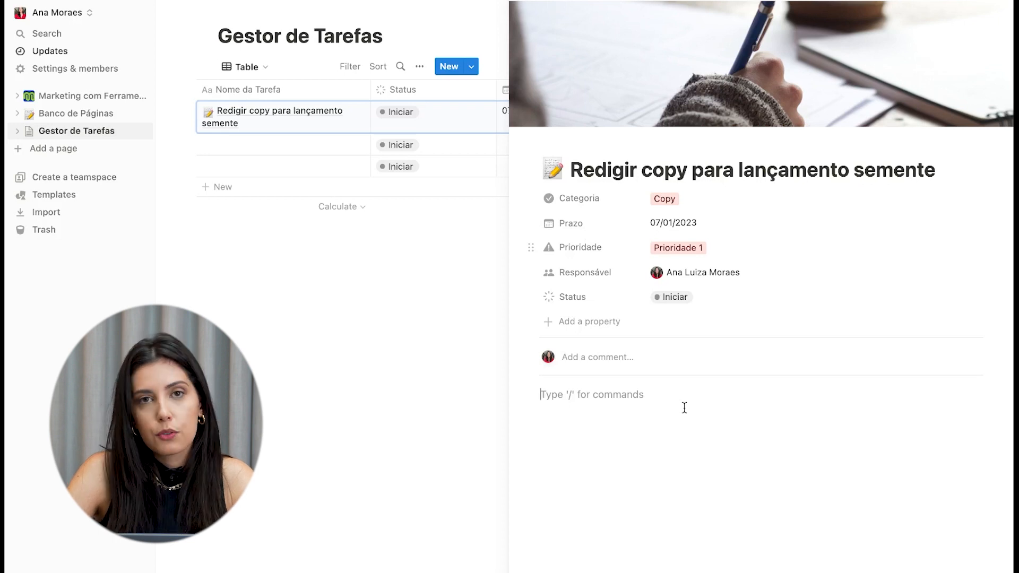
text(/h1)
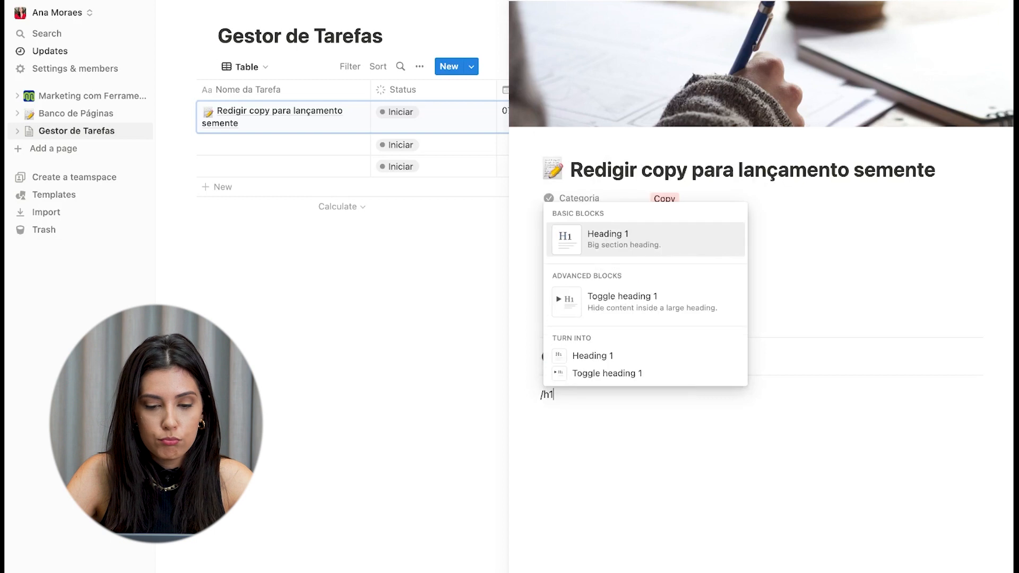
key(Return)
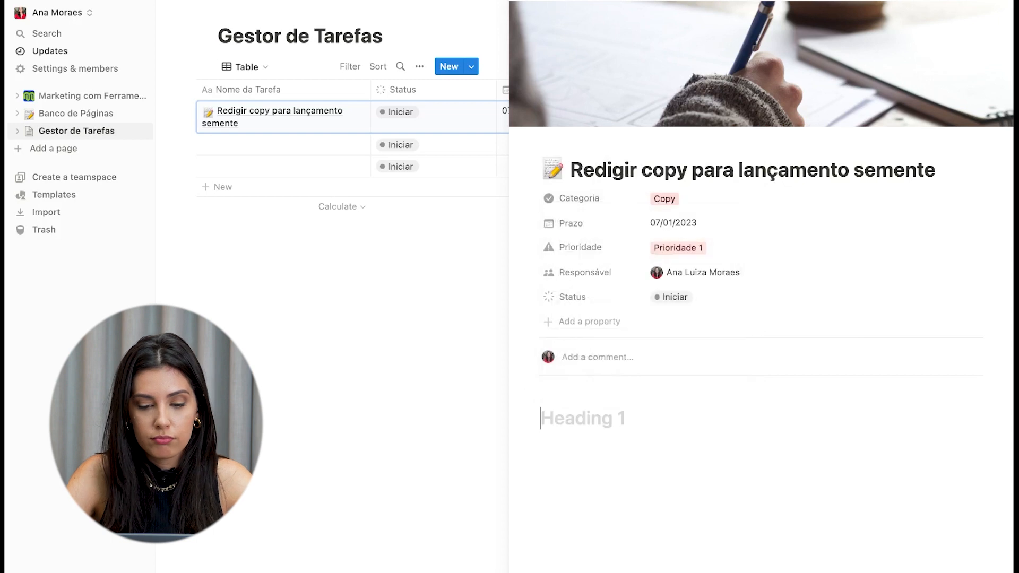
text(Teste de copy)
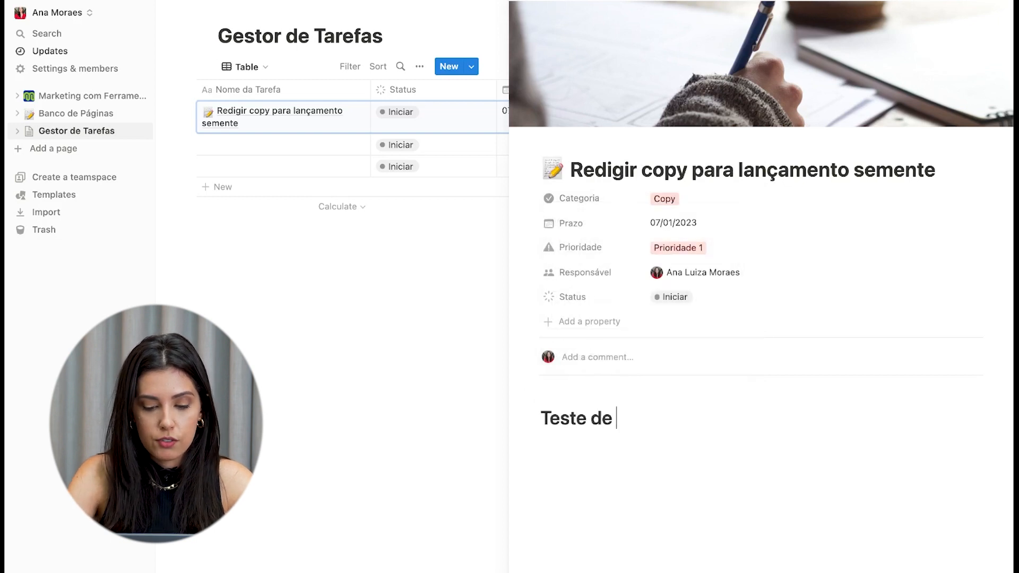
key(Return)
text(/h2)
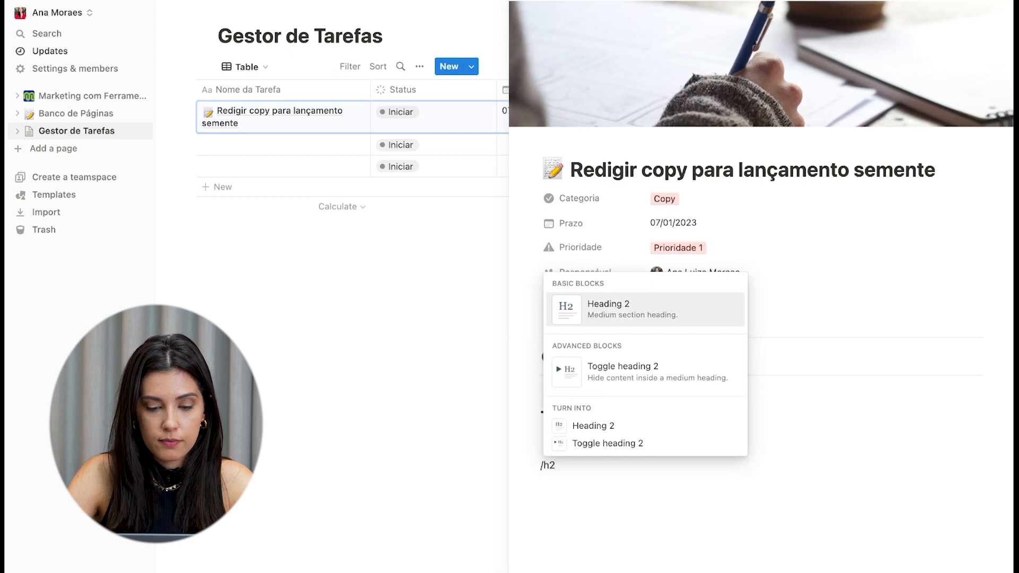
key(Return)
text(Novo teste)
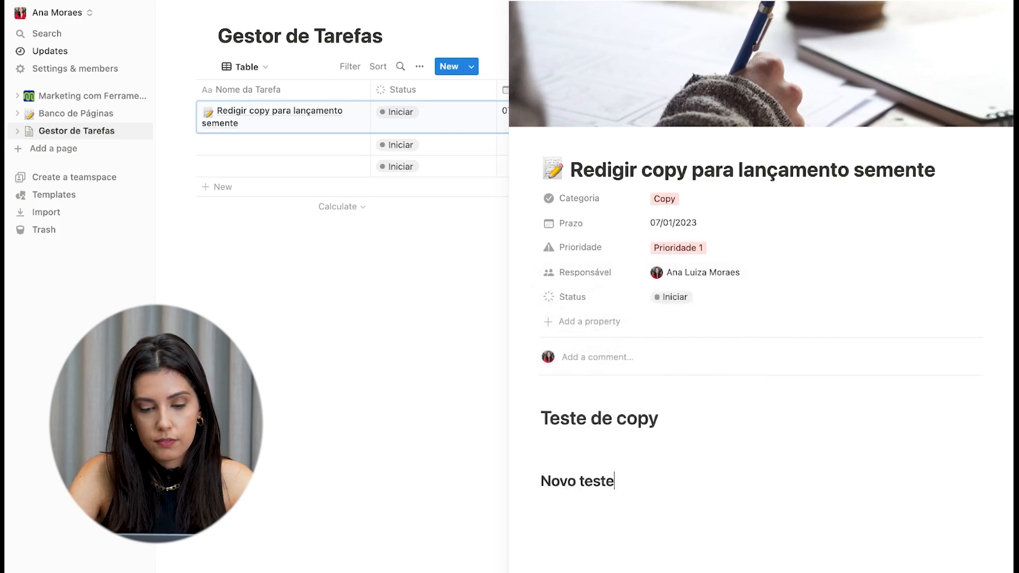
Add a Heading 3 "Mais um teste" below the "Novo teste" heading.
key(Return)
text(/3)
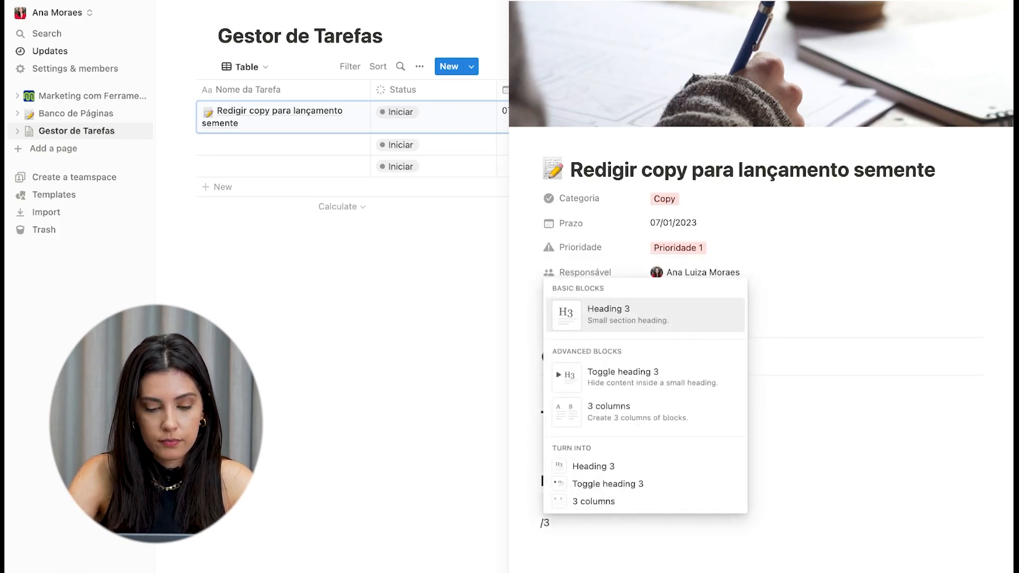
key(Return)
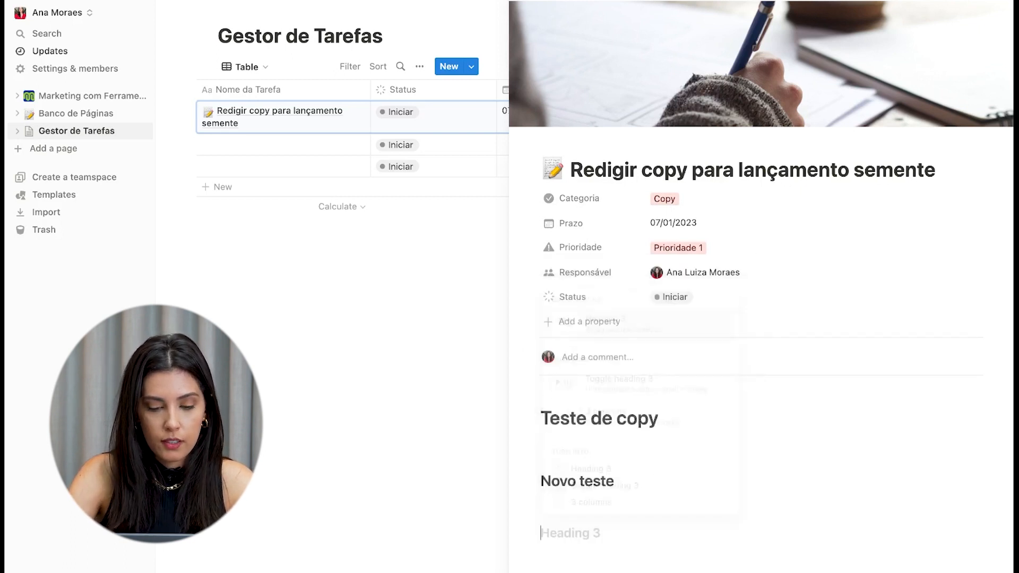
text(Mais um teste)
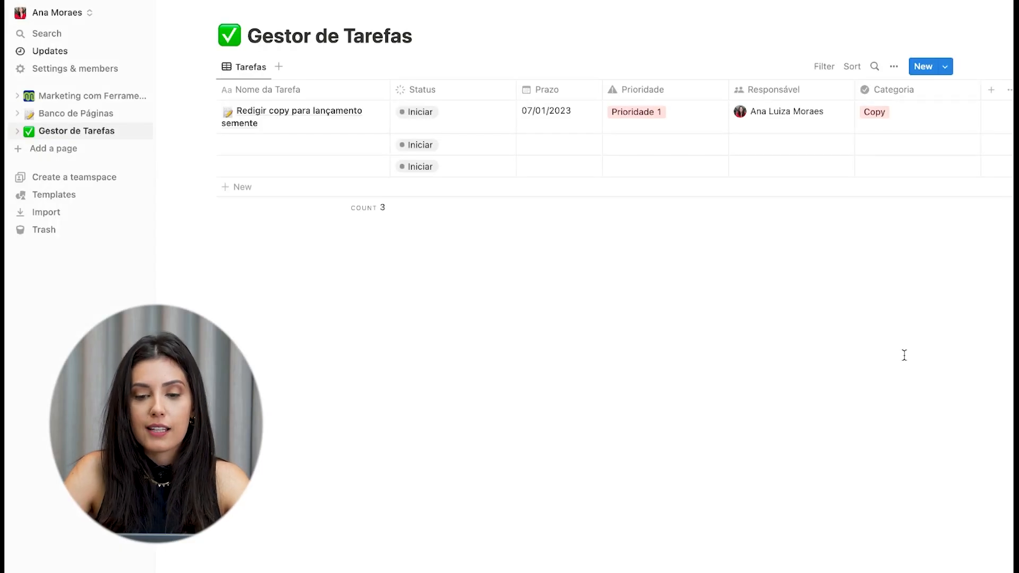
Switch the Tarefas view of the Gestor de Tarefas database from Table to Board layout.
click(897, 67)
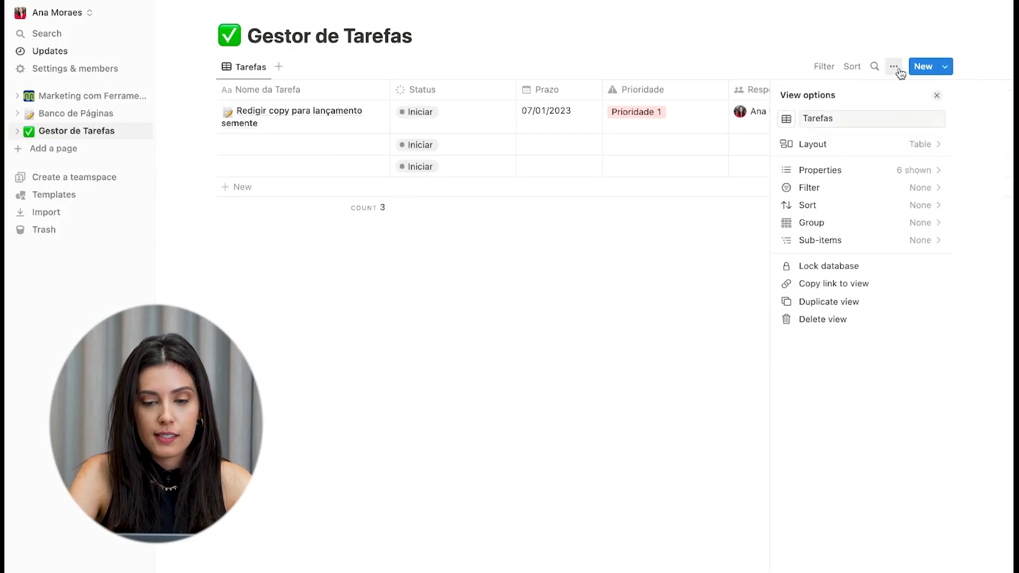
click(899, 145)
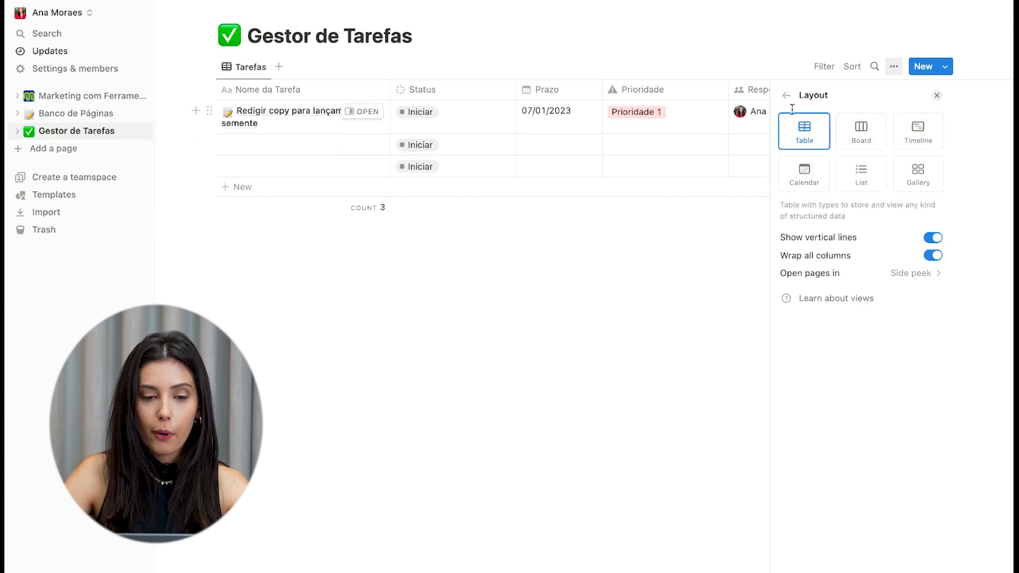
click(859, 131)
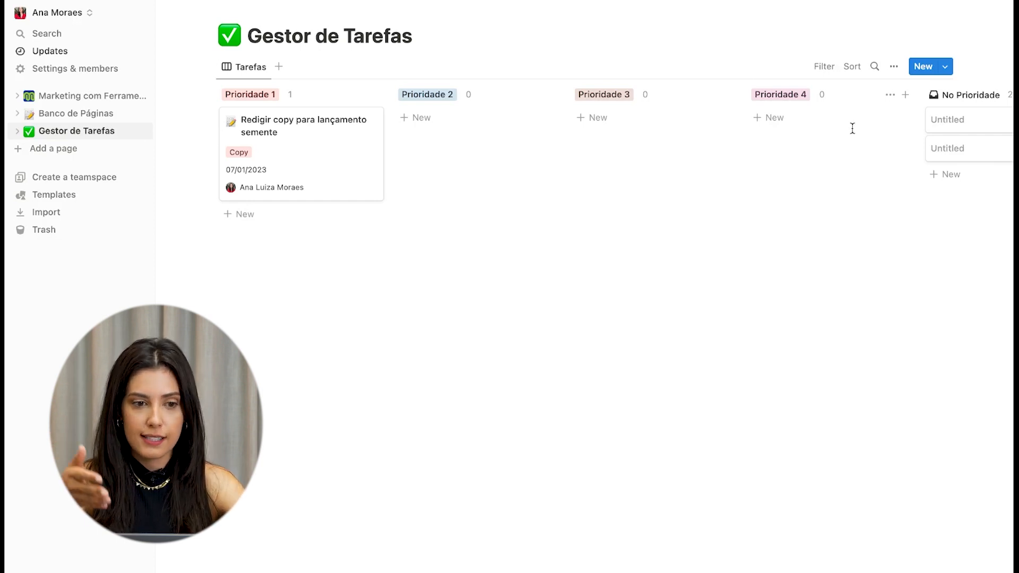
Group the Tarefas board by Status and turn on coloured columns.
click(894, 66)
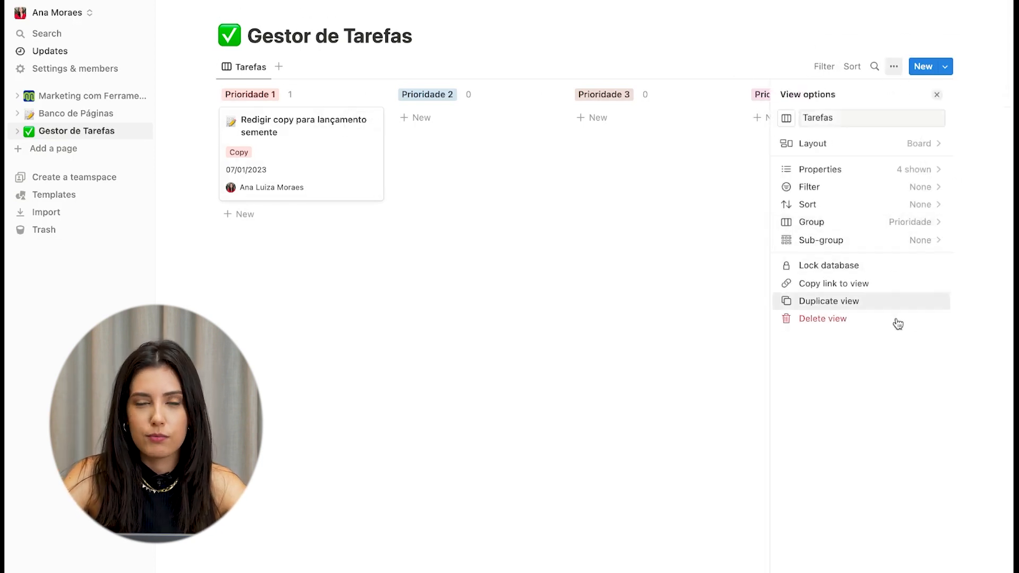
click(864, 228)
click(921, 118)
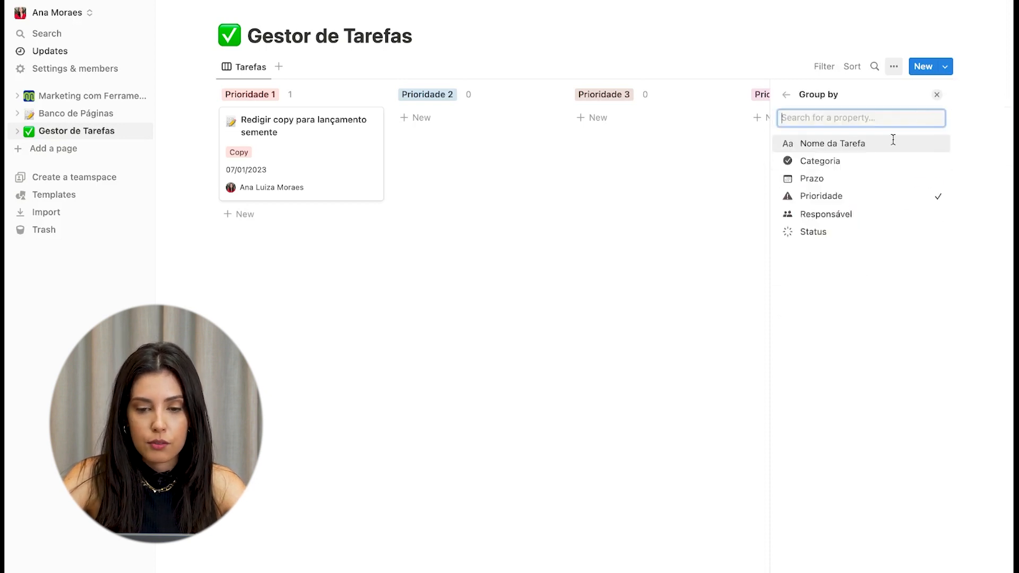
click(809, 232)
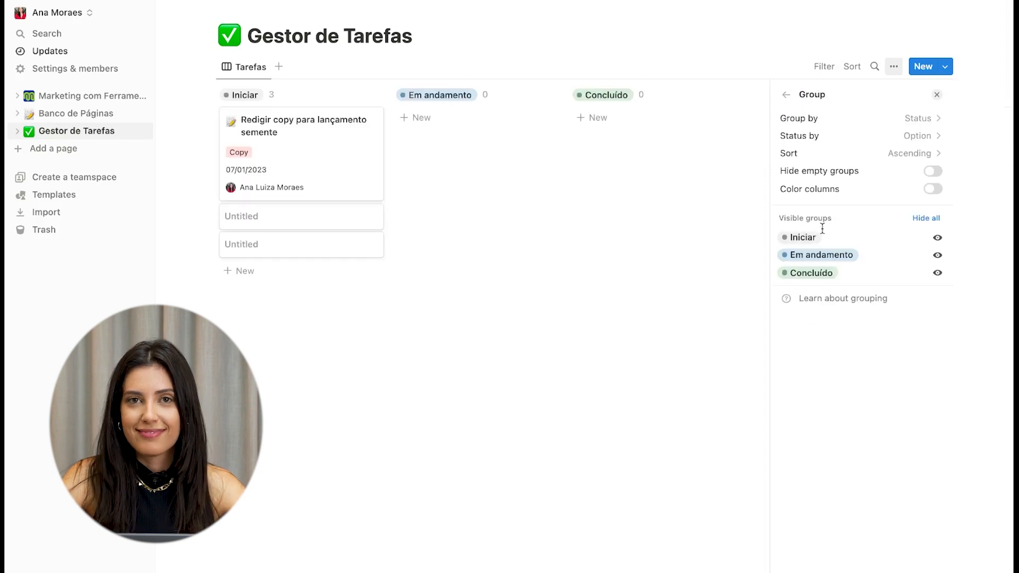
click(932, 190)
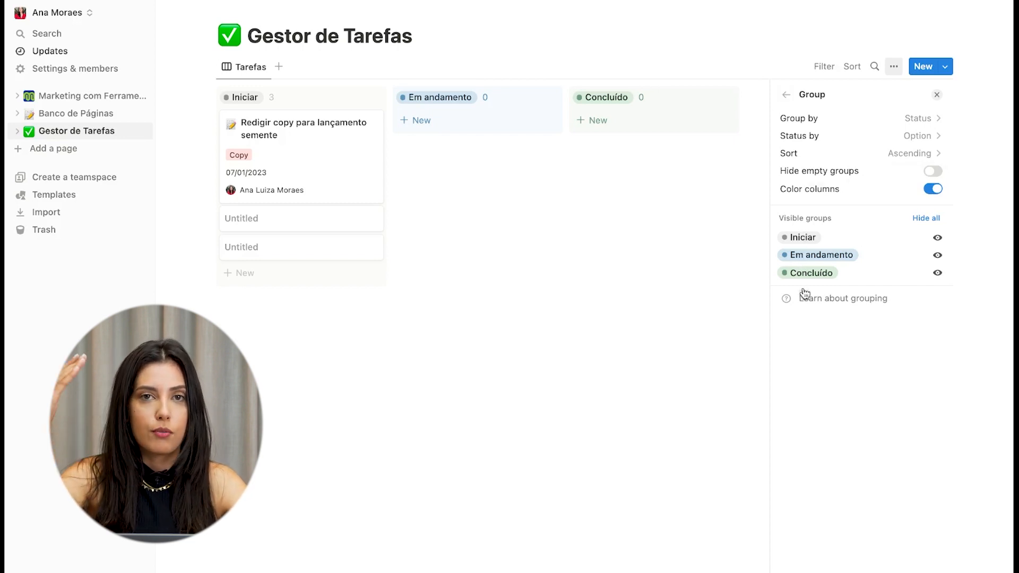
Check the available grouping properties without changing the grouping, and open the board's property visibility settings.
click(871, 119)
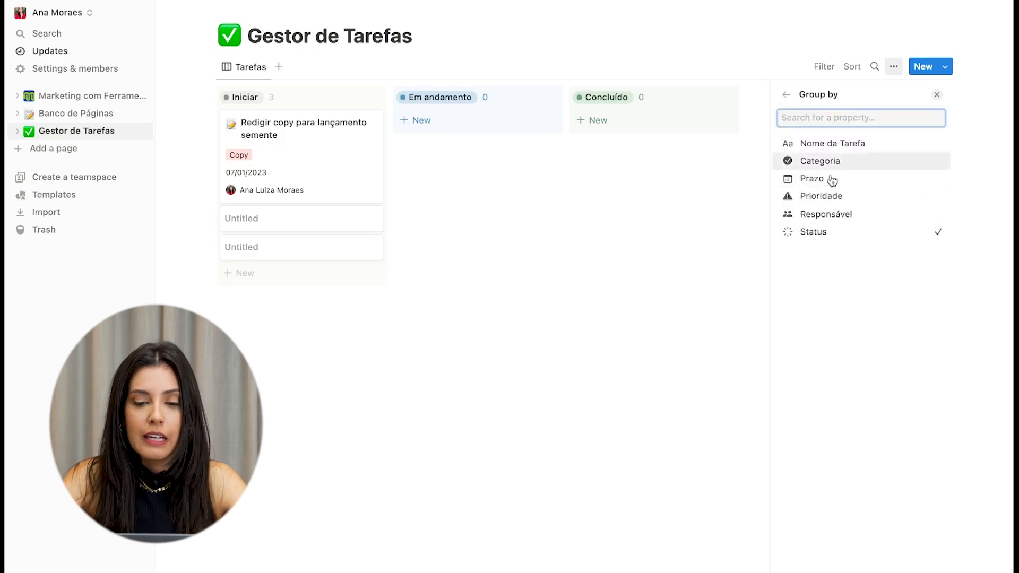
click(786, 95)
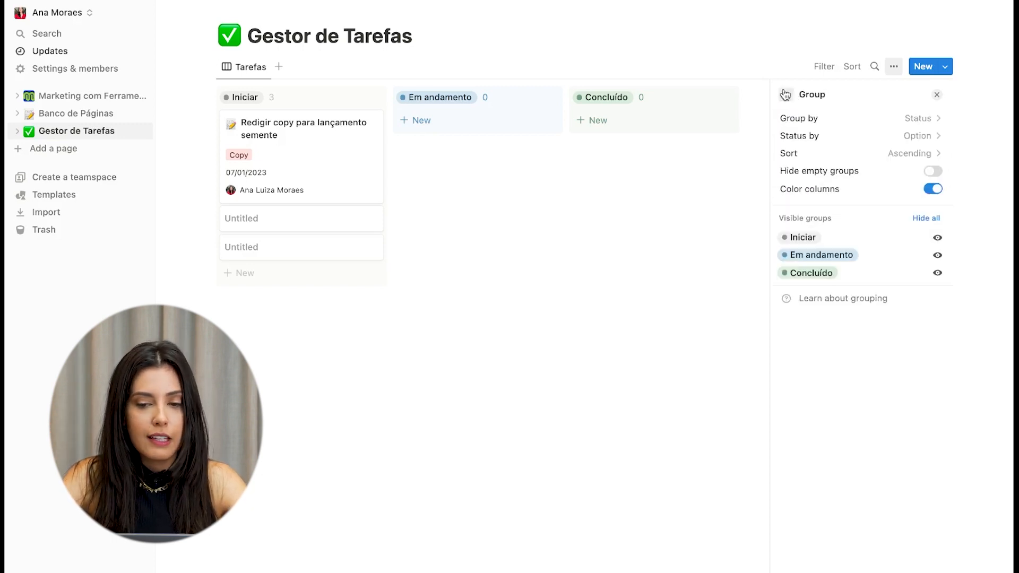
click(786, 96)
click(864, 171)
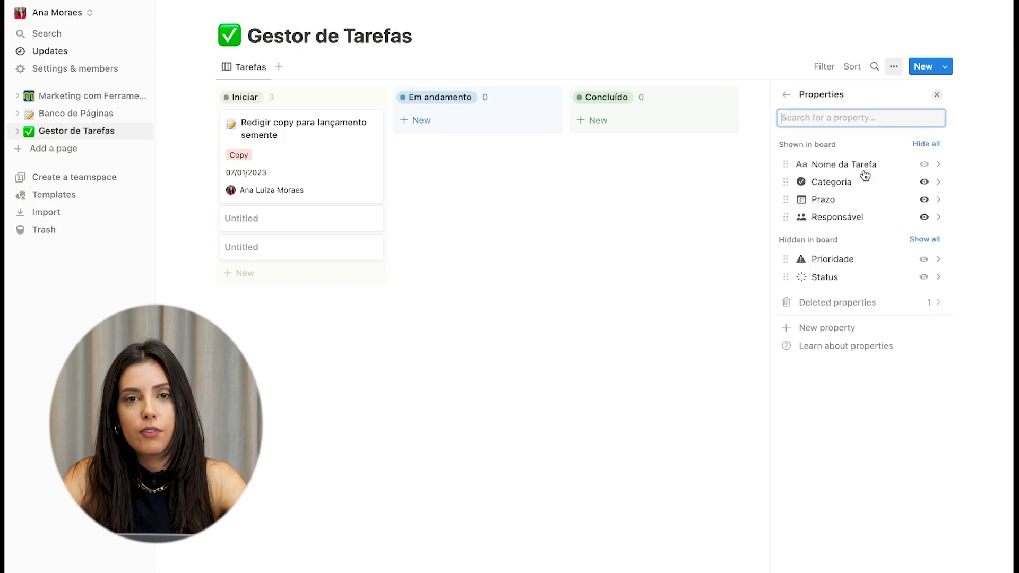
Hide Categoria, Prazo and Responsável on the board cards and show them again.
click(923, 182)
click(924, 200)
click(923, 182)
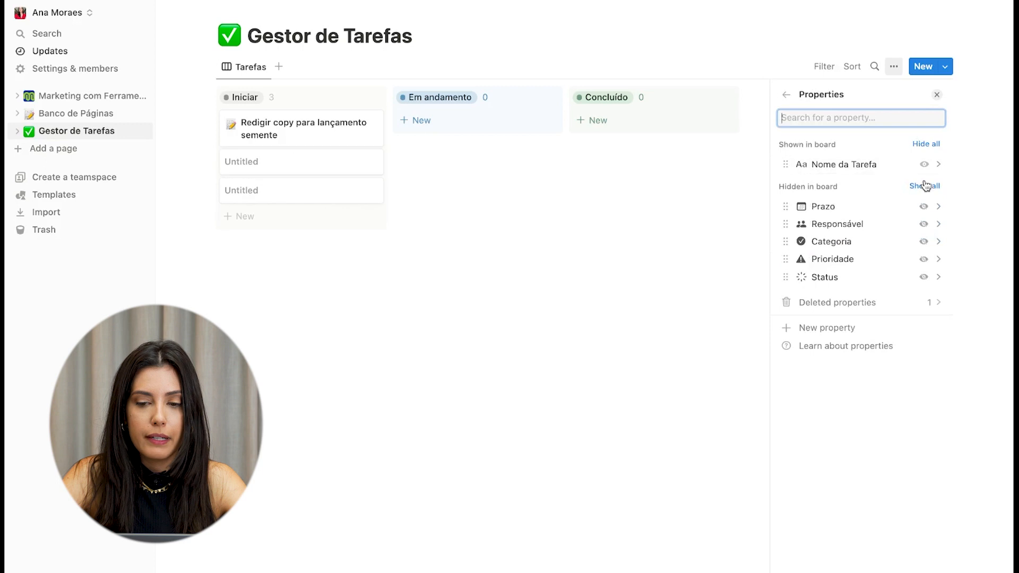
click(924, 242)
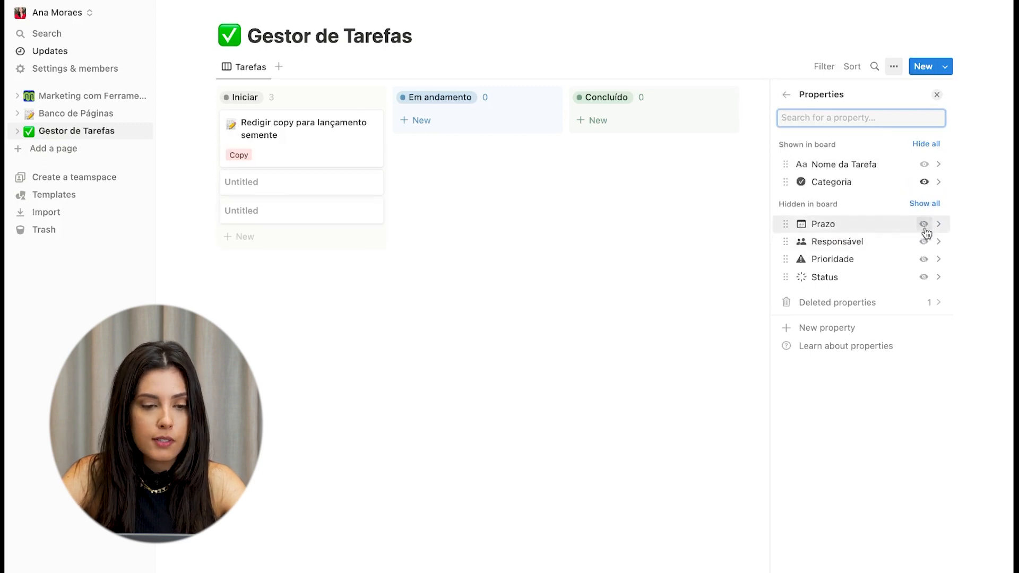
click(924, 223)
click(924, 242)
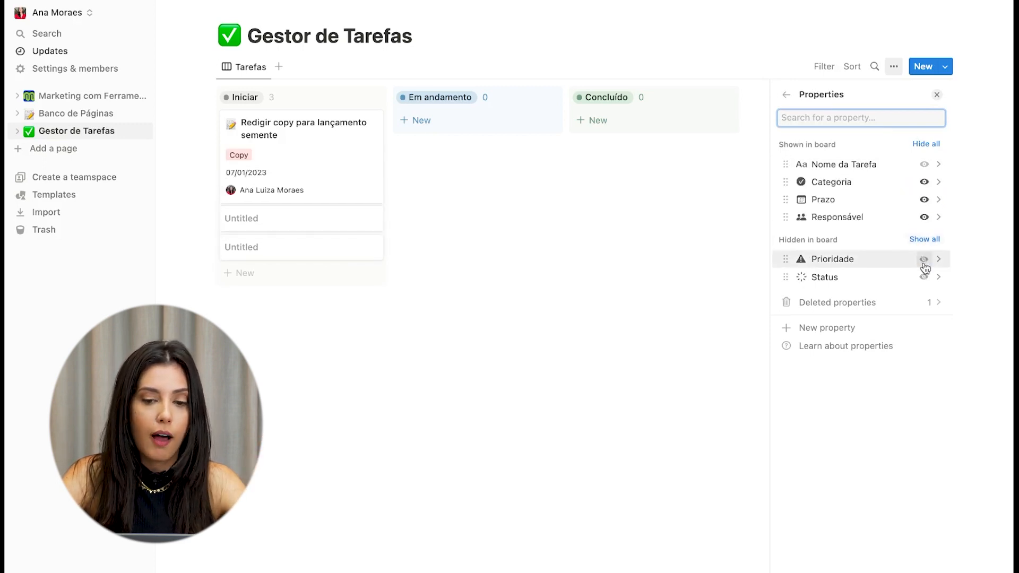
Show the Prioridade property on the board cards and leave the property settings.
click(924, 260)
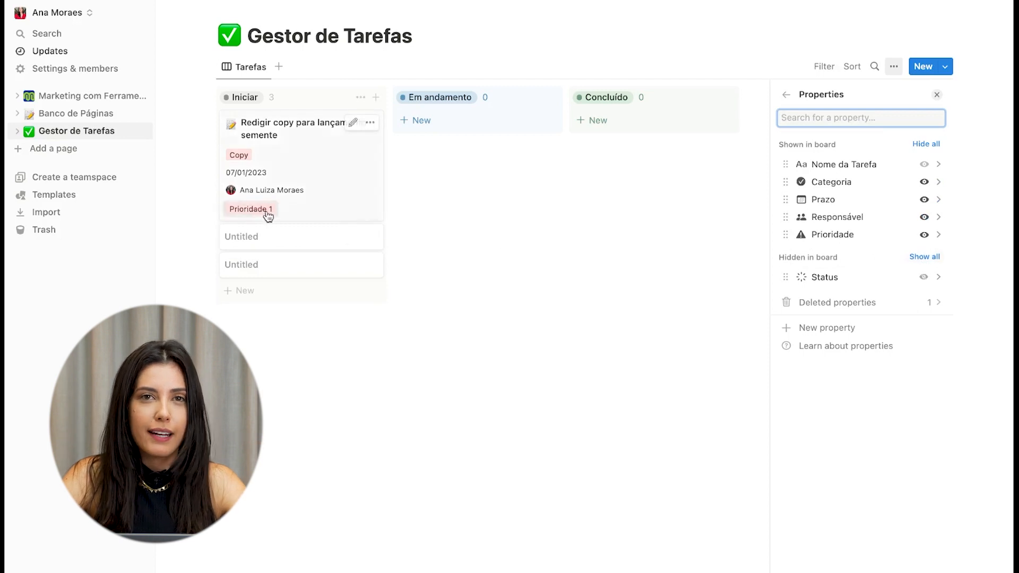
click(787, 96)
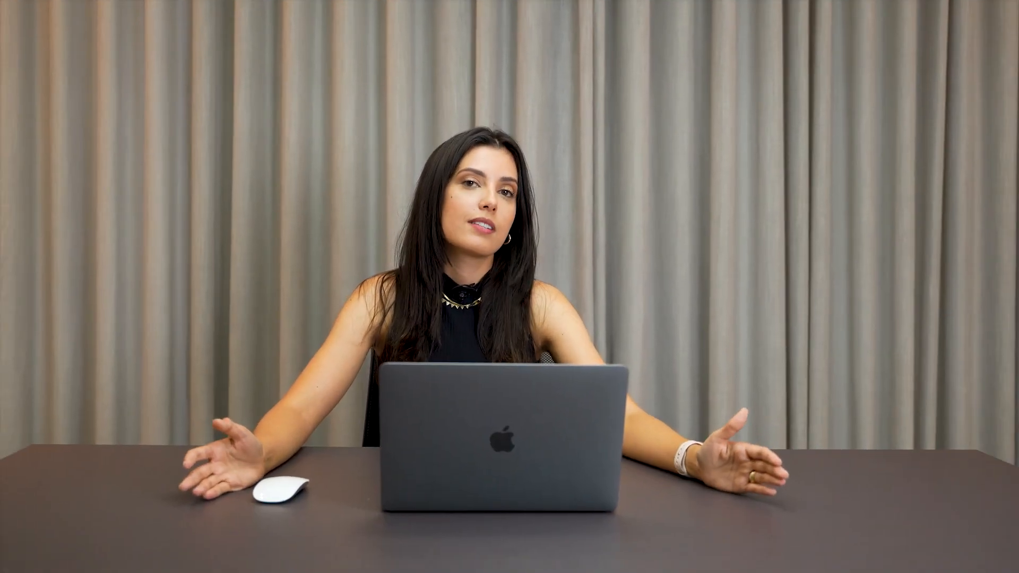